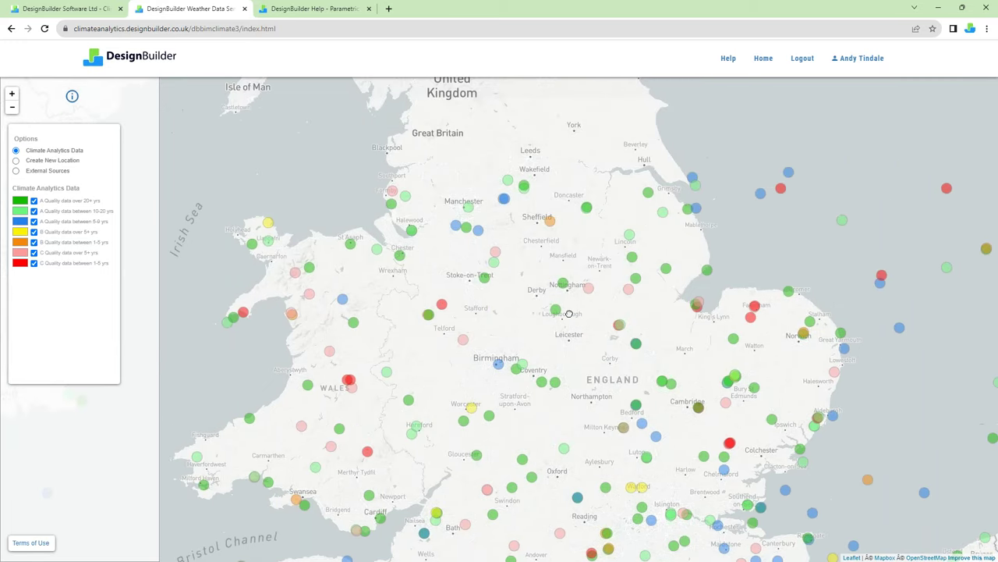
Open the Nottingham-Watnall weather station's download settings and review the available design-year weather data types.
{"action": "left_click", "coordinate": [567, 307]}
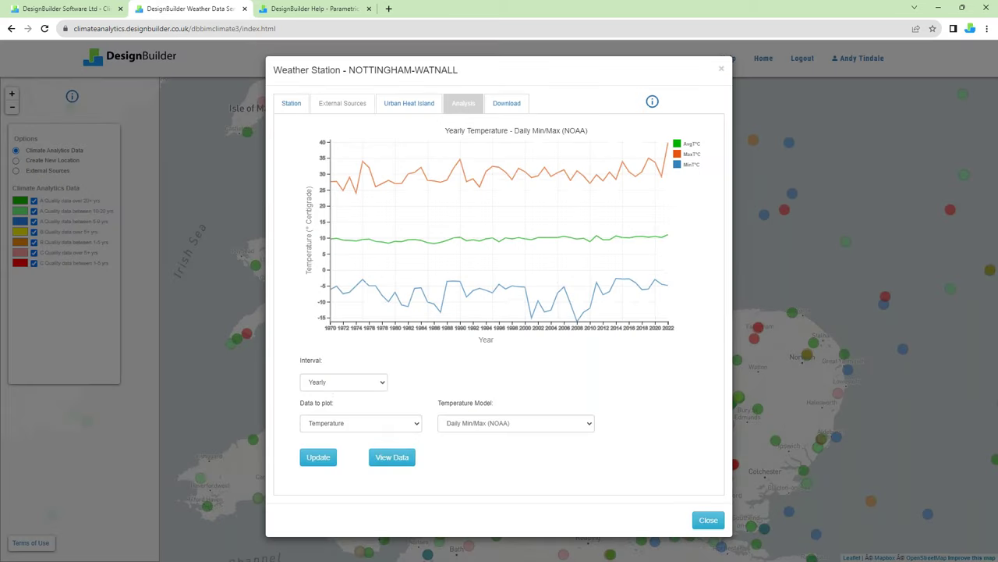
{"action": "left_click", "coordinate": [517, 103]}
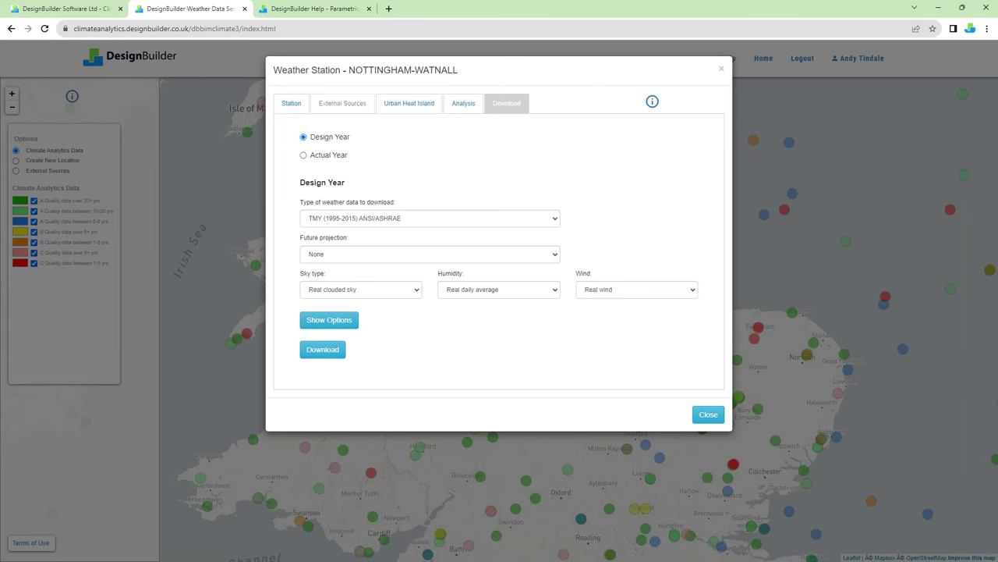
{"action": "left_click", "coordinate": [395, 223]}
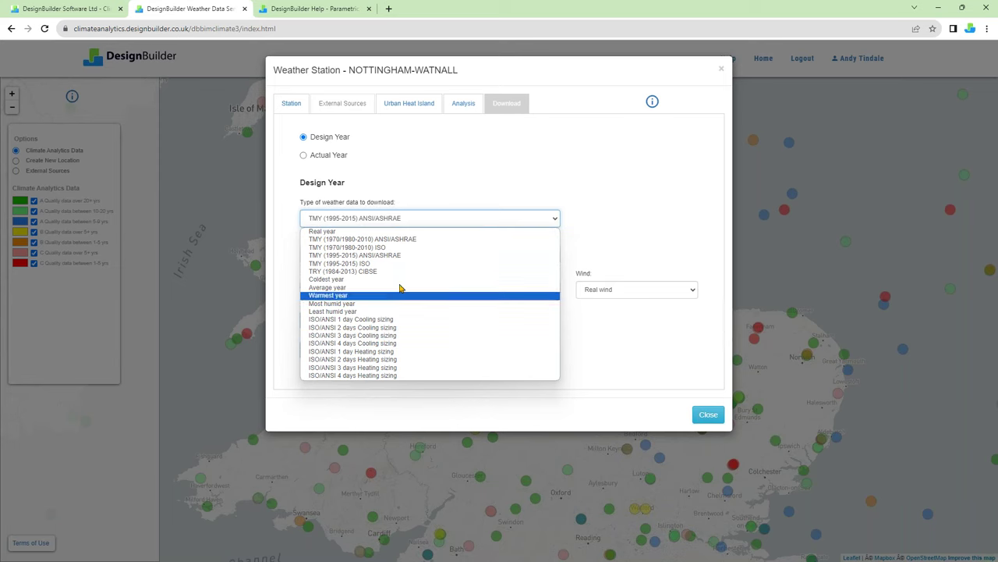
{"action": "left_click", "coordinate": [407, 216]}
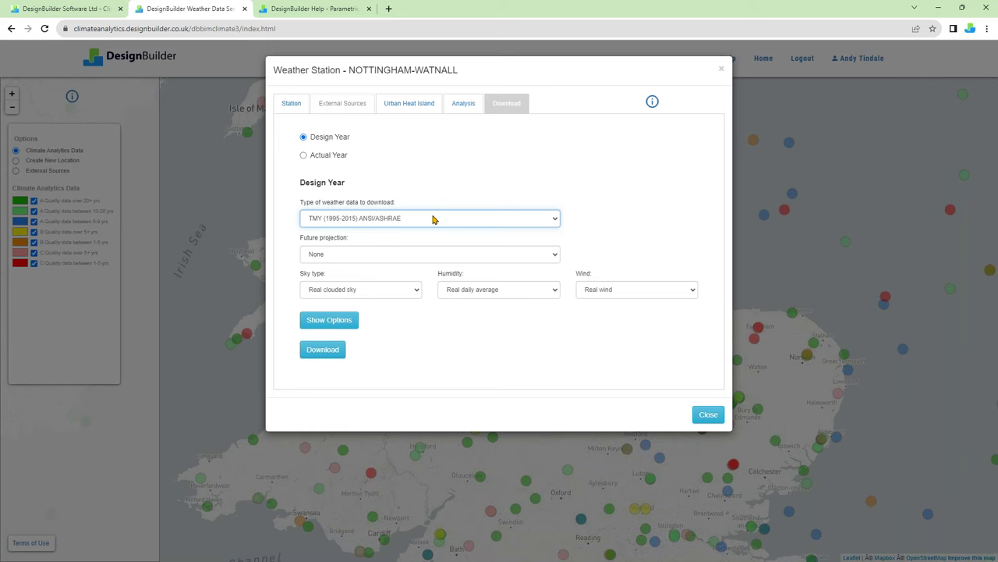
{"action": "left_click", "coordinate": [433, 219]}
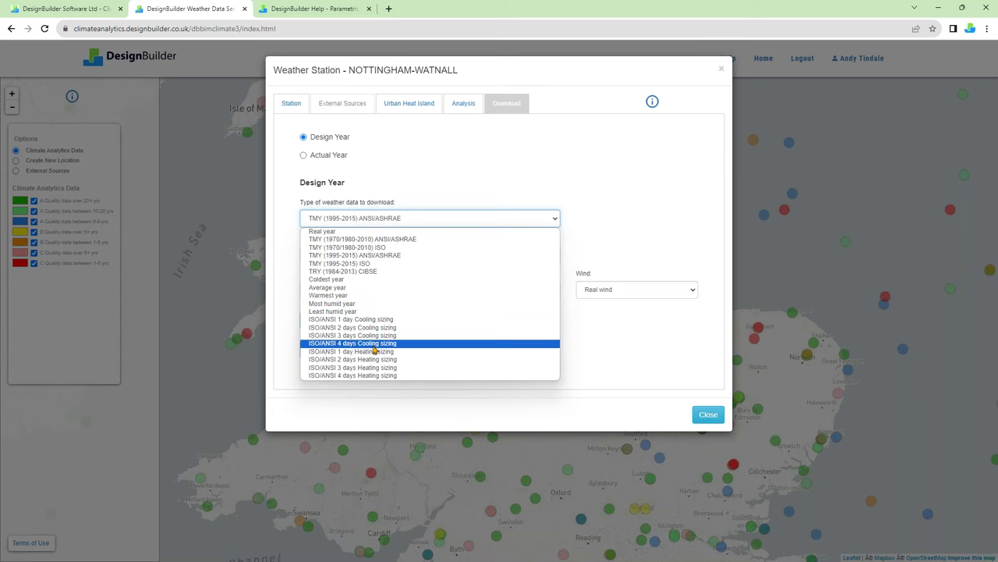
{"action": "left_click", "coordinate": [439, 212]}
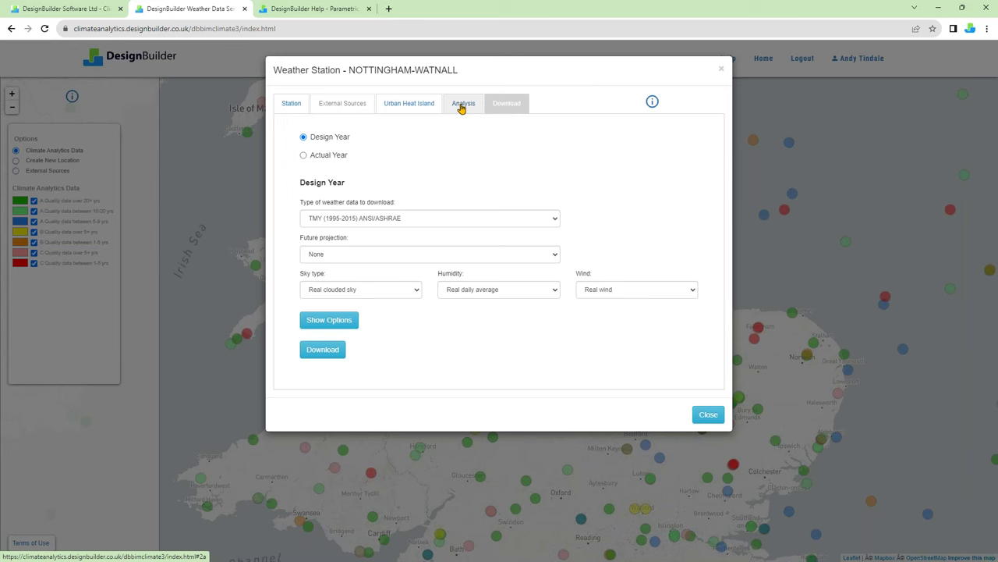
Switch the download to actual-year data and review the selectable years and additional options.
{"action": "left_click", "coordinate": [330, 162]}
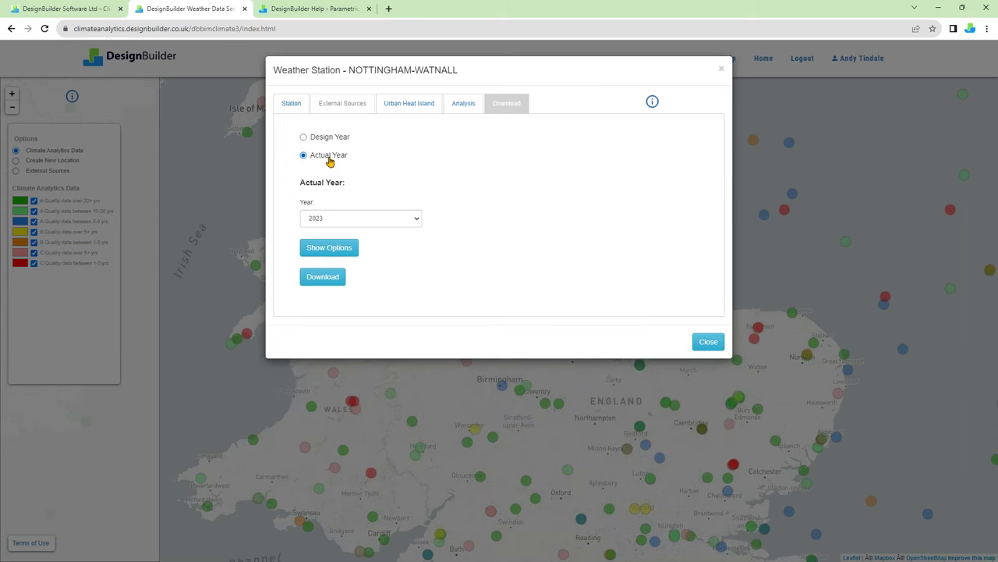
{"action": "left_click", "coordinate": [361, 220]}
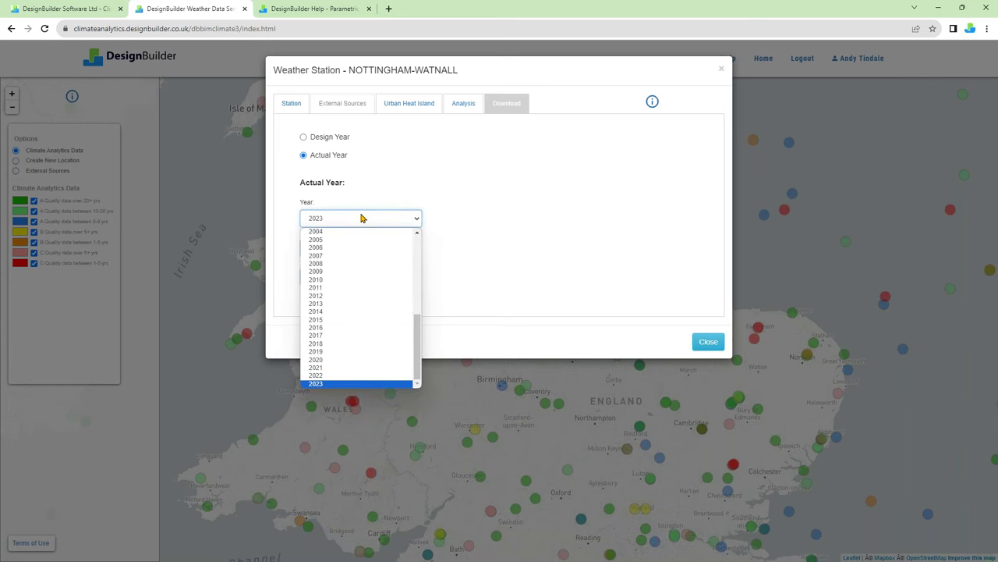
{"action": "left_click", "coordinate": [360, 218]}
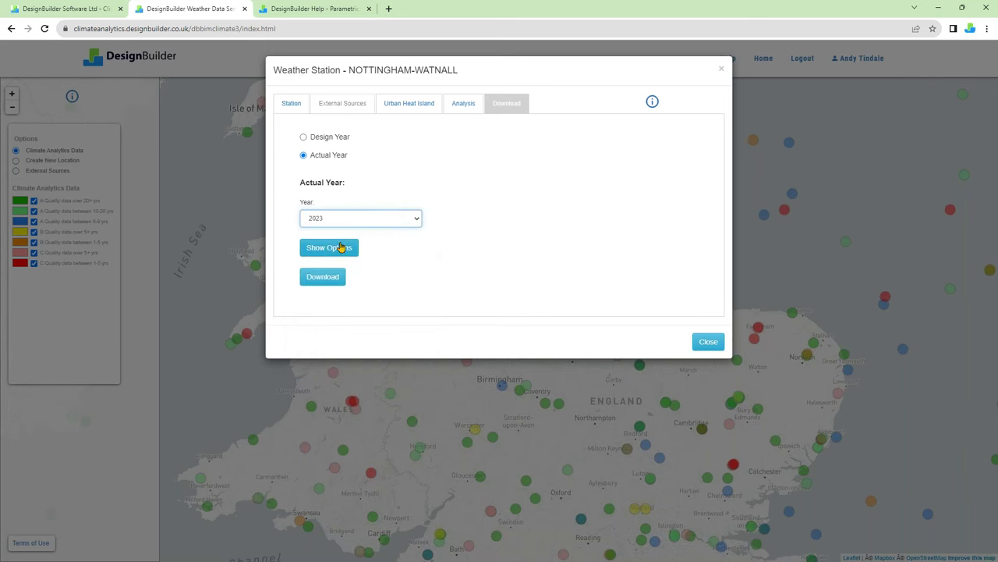
{"action": "left_click", "coordinate": [335, 255]}
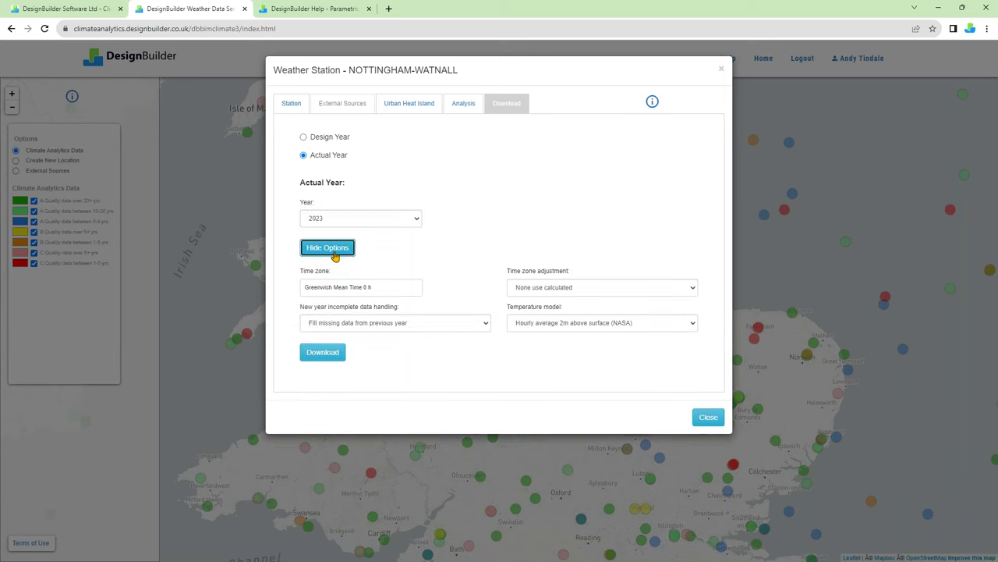
{"action": "left_click", "coordinate": [336, 255]}
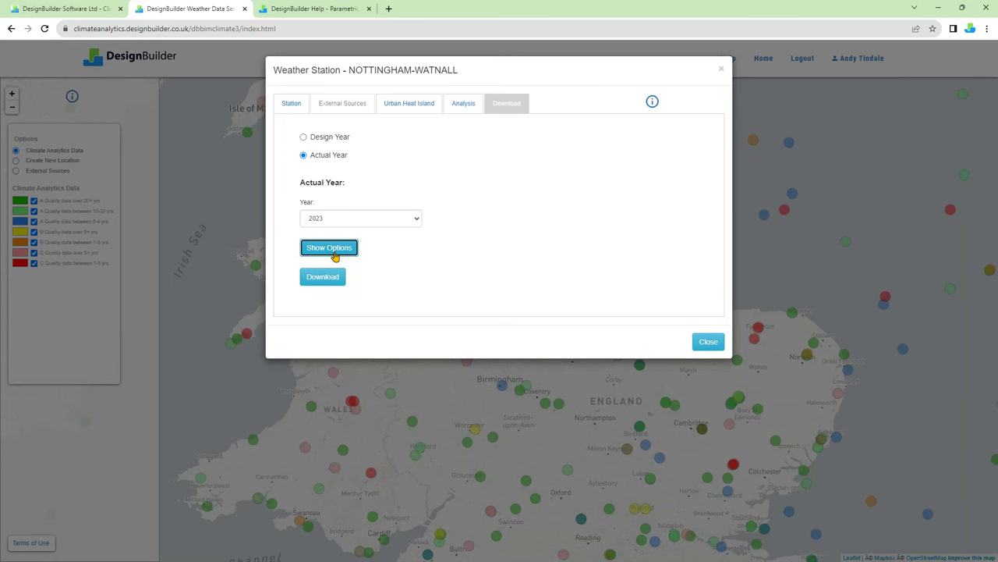
Choose 2023 as the actual year and download the station's weather file.
{"action": "left_click", "coordinate": [368, 223]}
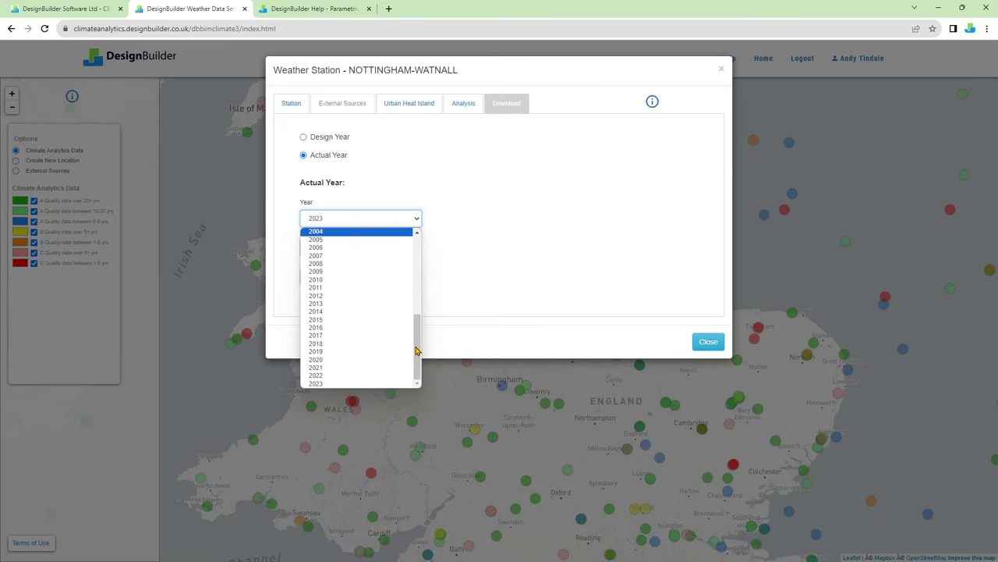
{"action": "mouse_move", "coordinate": [415, 351]}
{"action": "left_mouse_down"}
{"action": "mouse_move", "coordinate": [413, 264]}
{"action": "mouse_move", "coordinate": [416, 359]}
{"action": "left_mouse_up"}
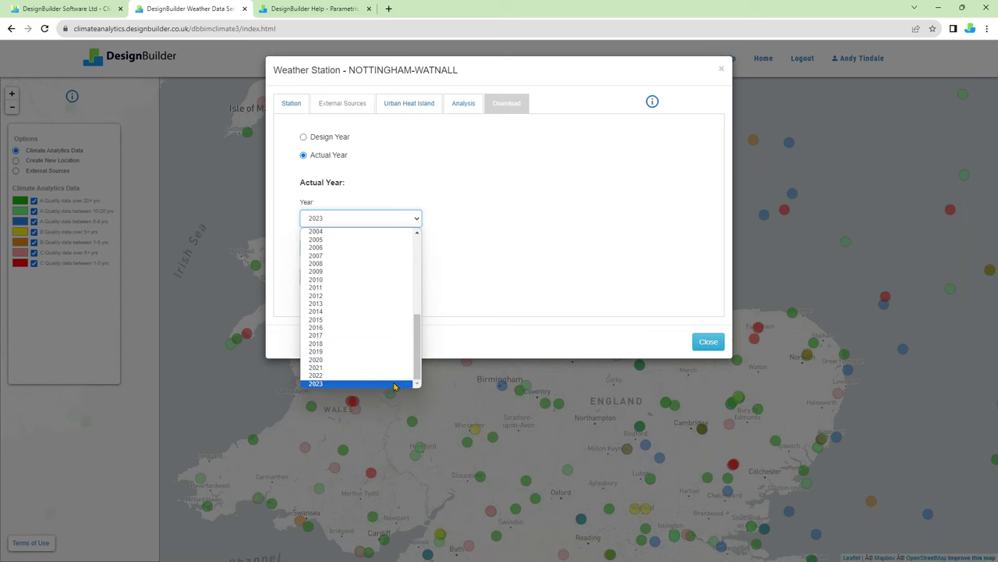
{"action": "left_click", "coordinate": [394, 384]}
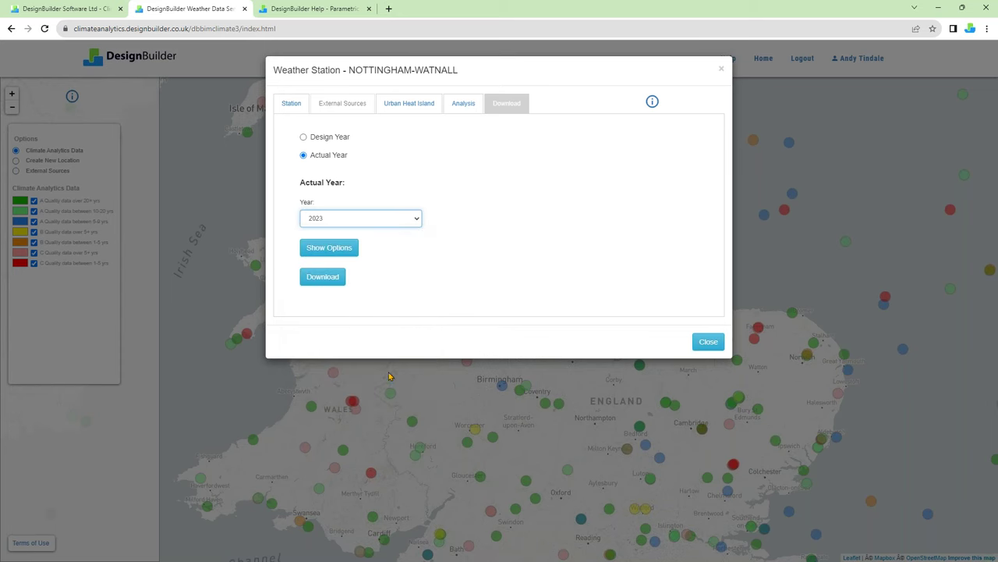
{"action": "left_click", "coordinate": [323, 277]}
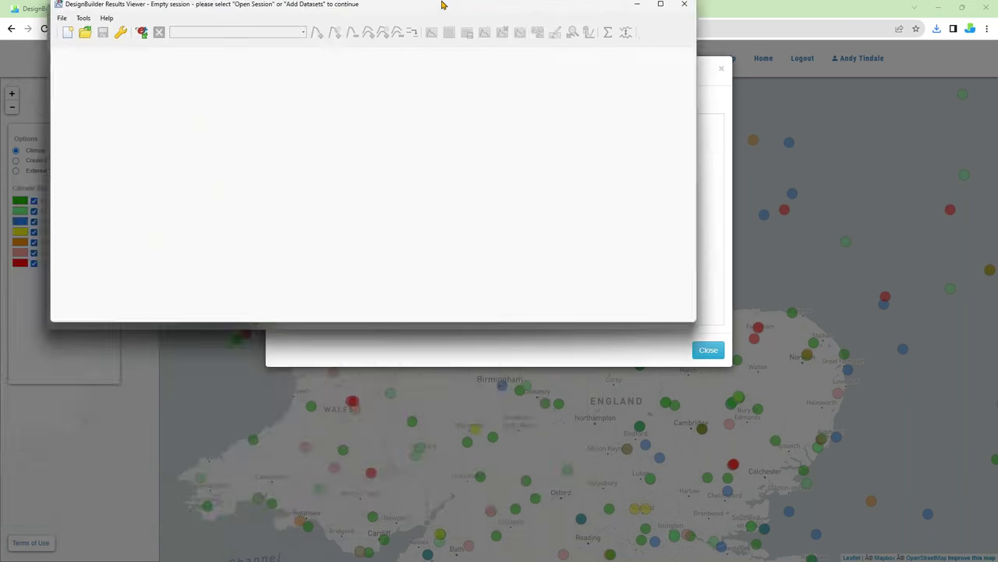
Maximize the DesignBuilder Results Viewer and plot hourly Dry Bulb Temperature from the 2023 Nottingham-Watnall file.
{"action": "double_click", "coordinate": [442, 5]}
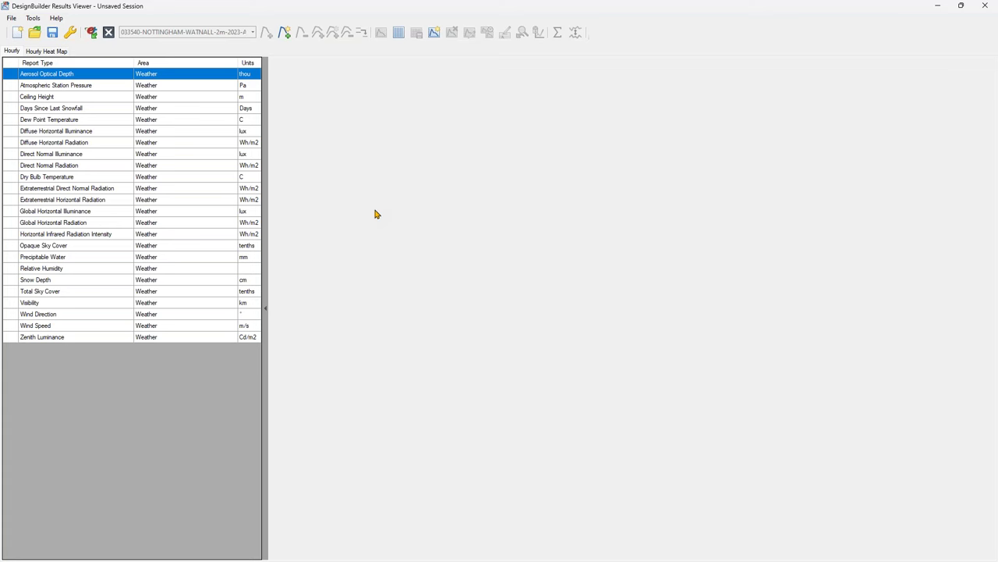
{"action": "left_click", "coordinate": [60, 178]}
{"action": "left_click", "coordinate": [284, 32]}
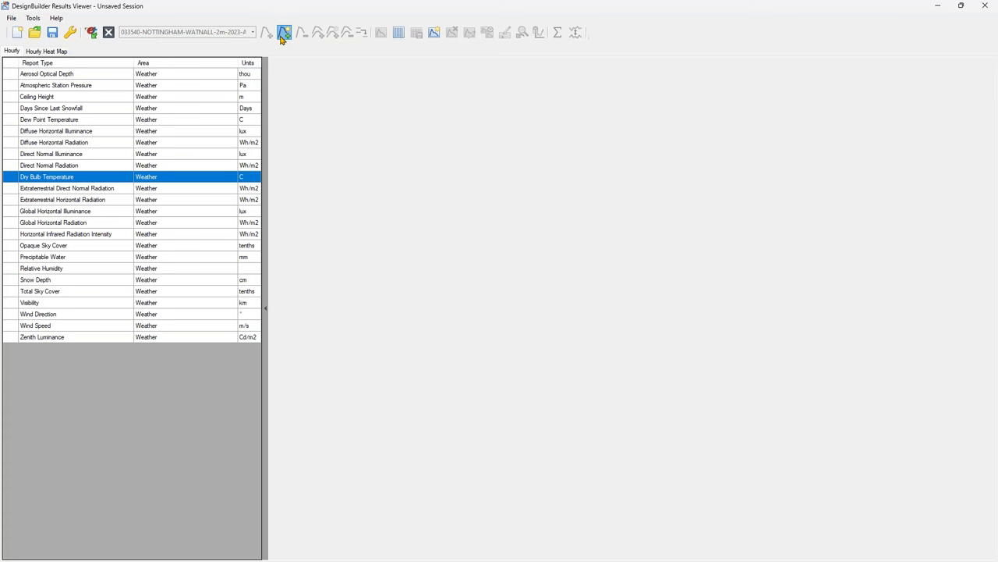
Plot Direct Normal Radiation and Global Horizontal Radiation together in a new graph below the temperature graph.
{"action": "left_click", "coordinate": [84, 224]}
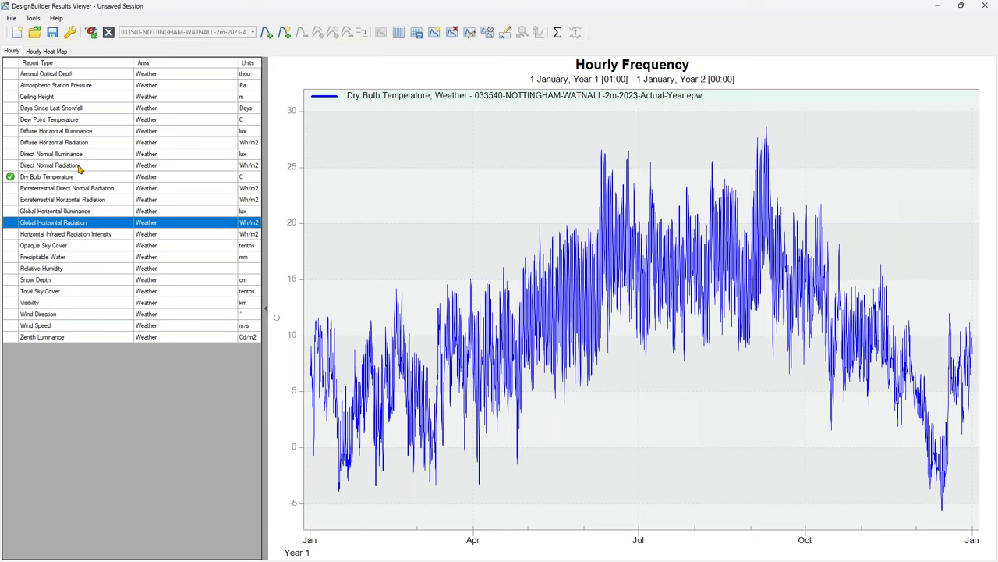
{"action": "left_click", "coordinate": [84, 166], "text": "ctrl"}
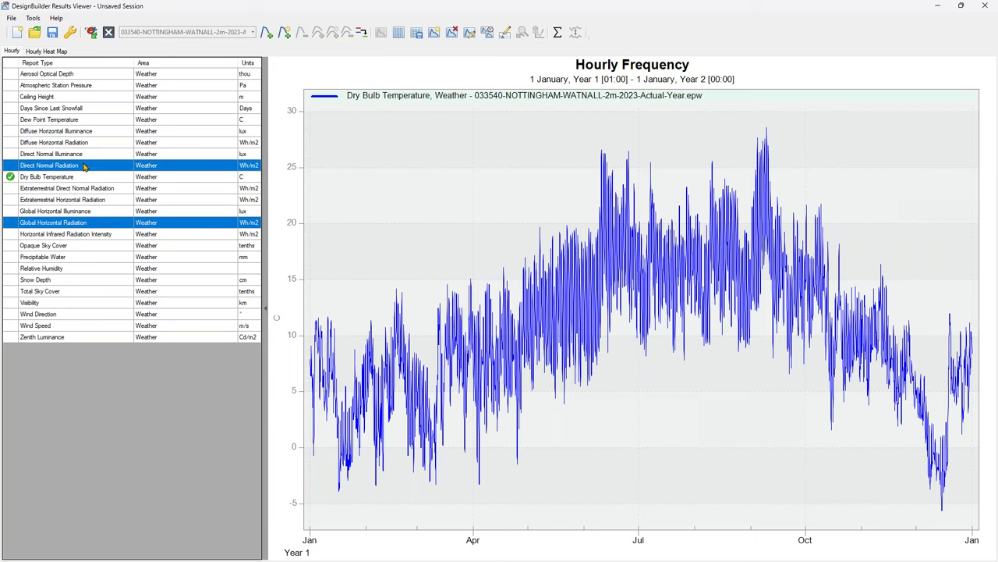
{"action": "left_click", "coordinate": [285, 35]}
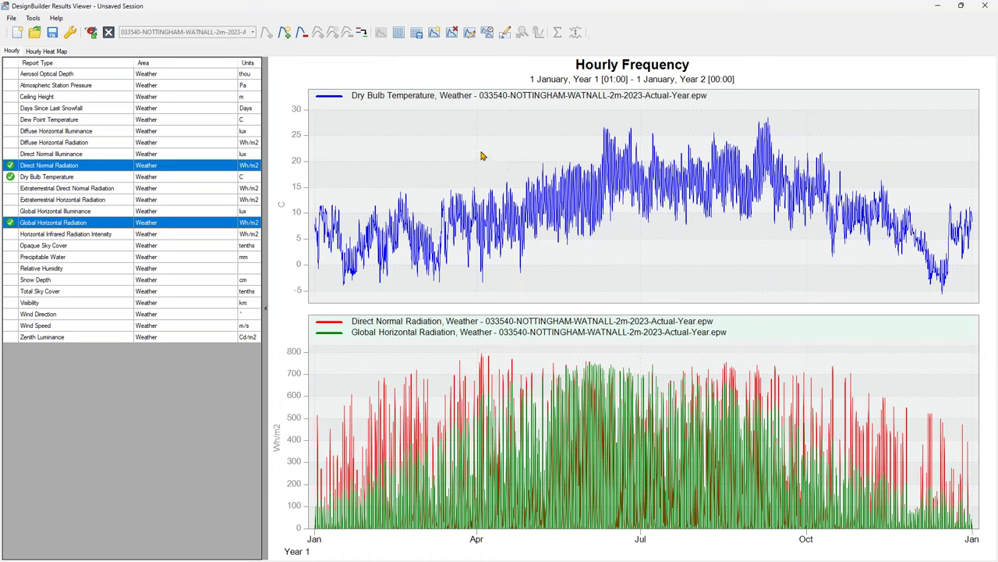
Zoom the graphs to about 3–14 April, view the hourly values as a grid, and return to the graphs.
{"action": "left_click_drag", "start_coordinate": [481, 156], "coordinate": [502, 160]}
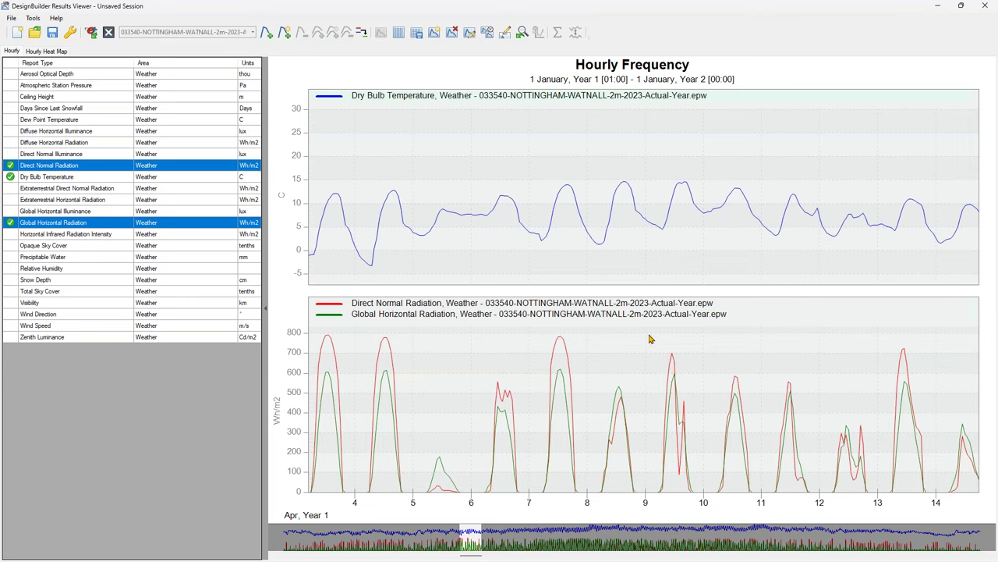
{"action": "left_click", "coordinate": [400, 33]}
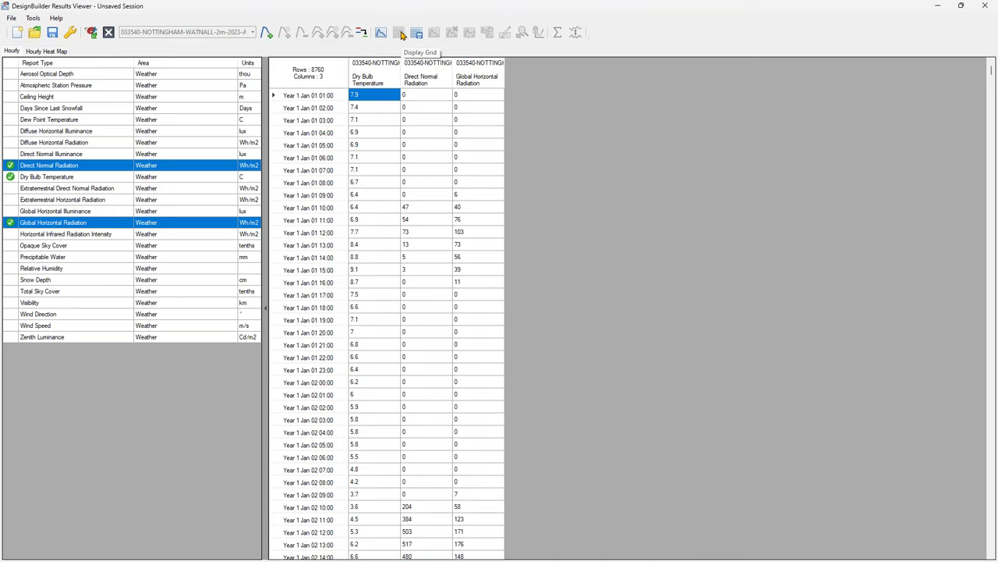
{"action": "left_click", "coordinate": [381, 35]}
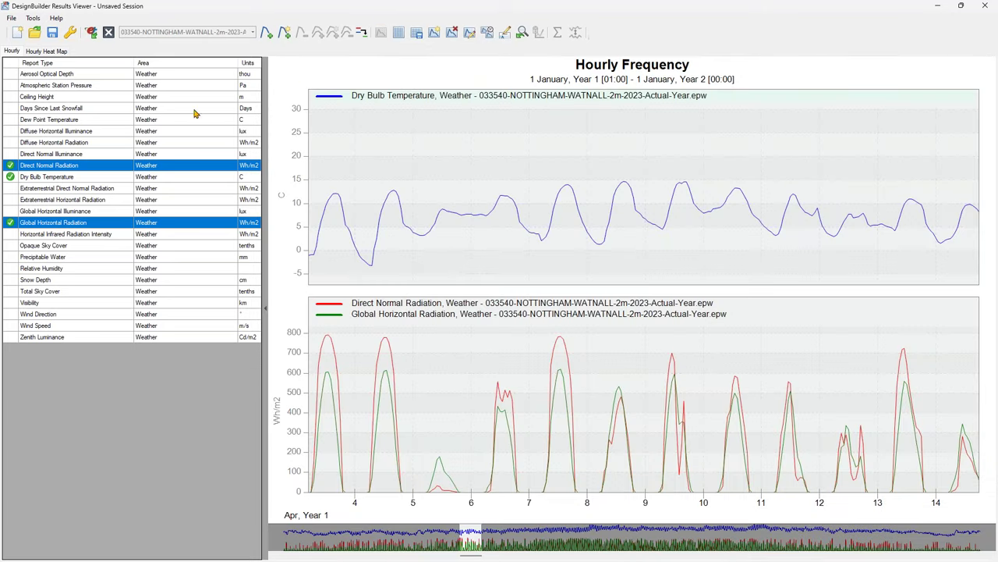
Display the hourly heat map for the Dry Bulb Temperature report.
{"action": "left_click", "coordinate": [53, 52]}
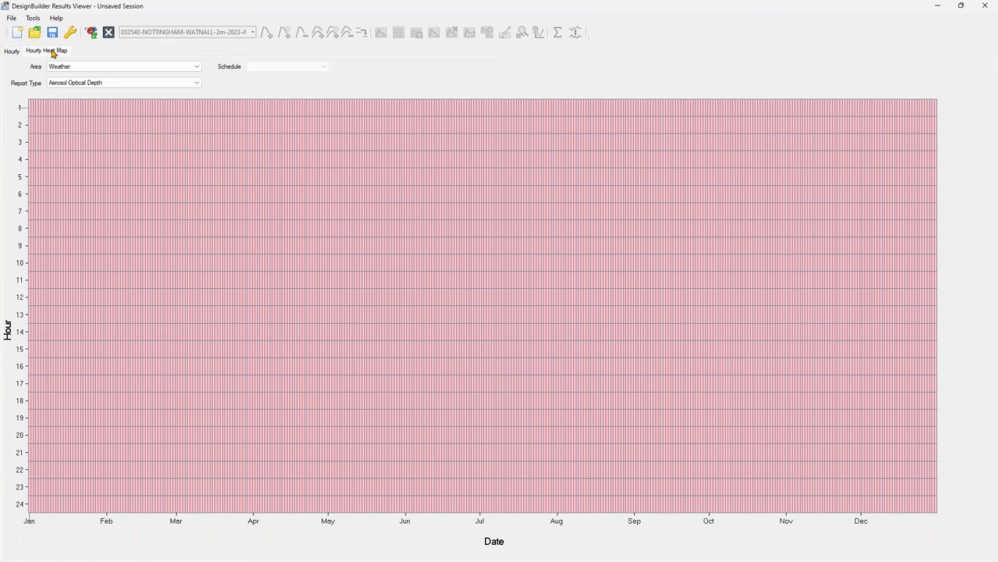
{"action": "left_click", "coordinate": [195, 85]}
{"action": "left_click", "coordinate": [177, 153]}
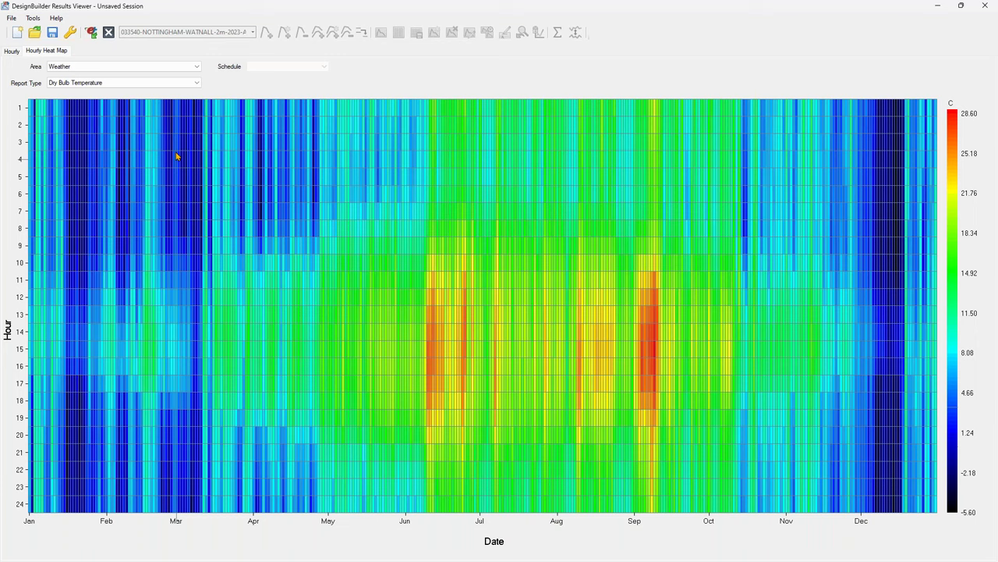
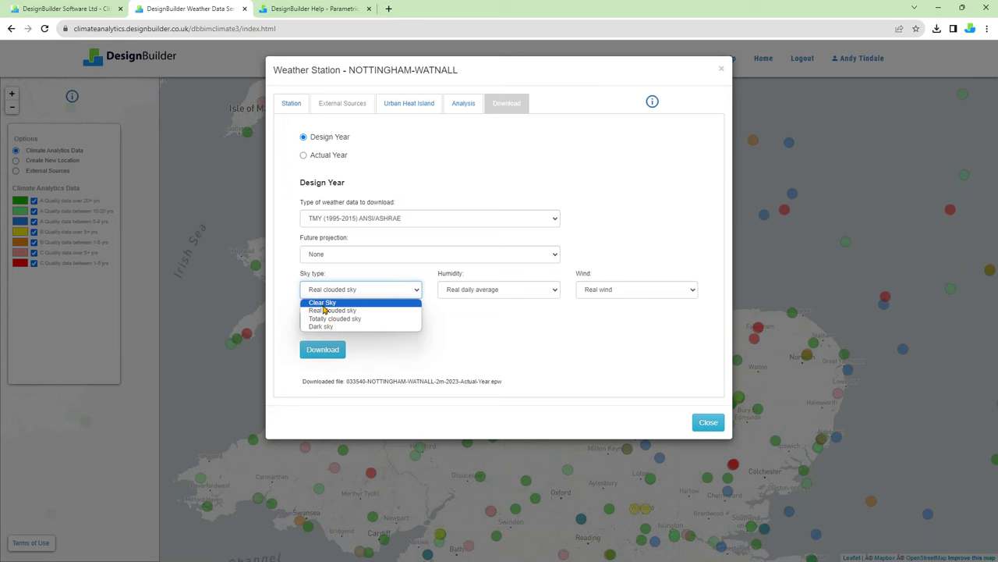
Review the sky type choices and the future climate projections offered for the TMY (1995-2015) ANSI/ASHRAE design year.
{"action": "left_click", "coordinate": [439, 333]}
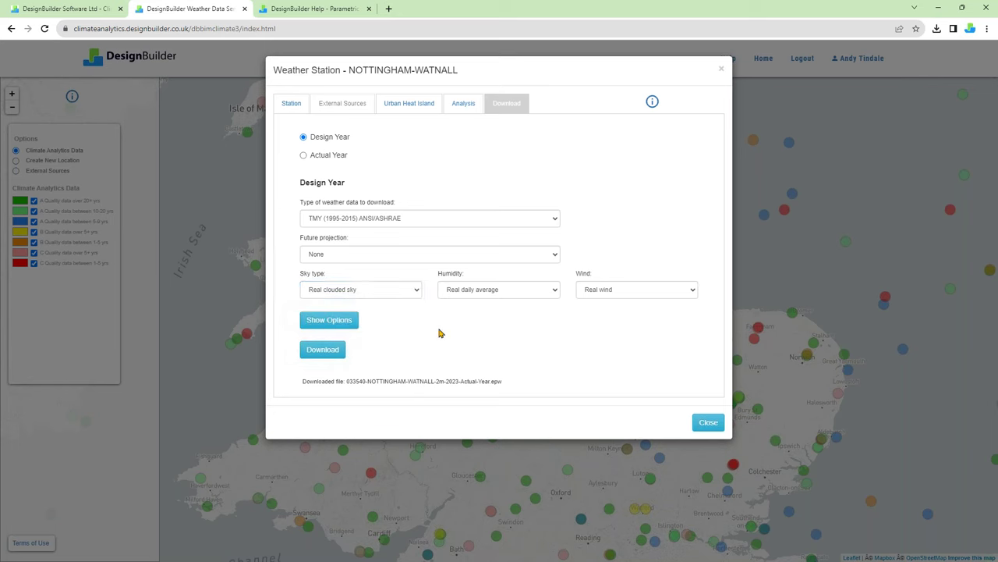
{"action": "left_click", "coordinate": [352, 258]}
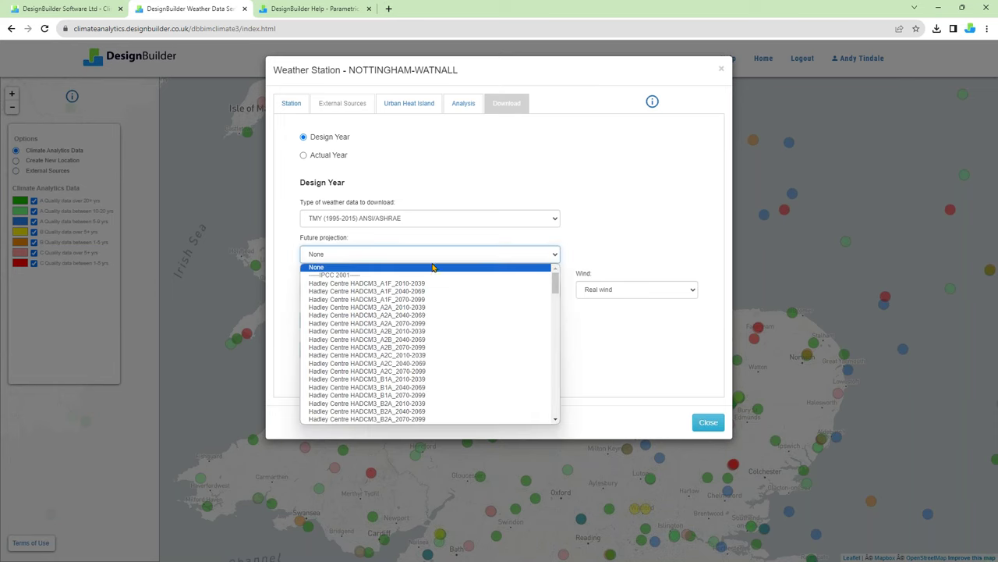
{"action": "mouse_move", "coordinate": [555, 286]}
{"action": "left_mouse_down"}
{"action": "mouse_move", "coordinate": [559, 375]}
{"action": "mouse_move", "coordinate": [563, 295]}
{"action": "left_mouse_up"}
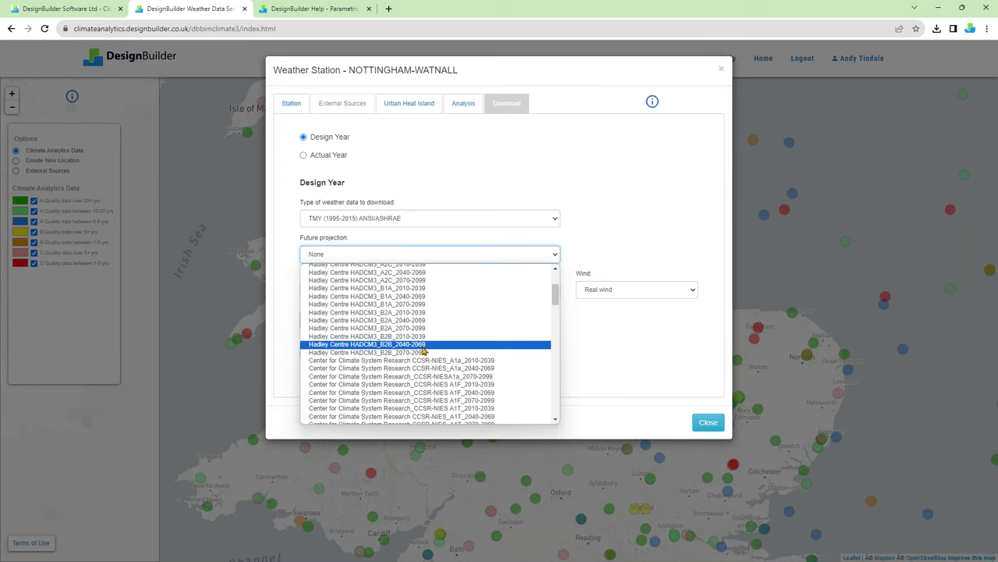
{"action": "left_click", "coordinate": [608, 354]}
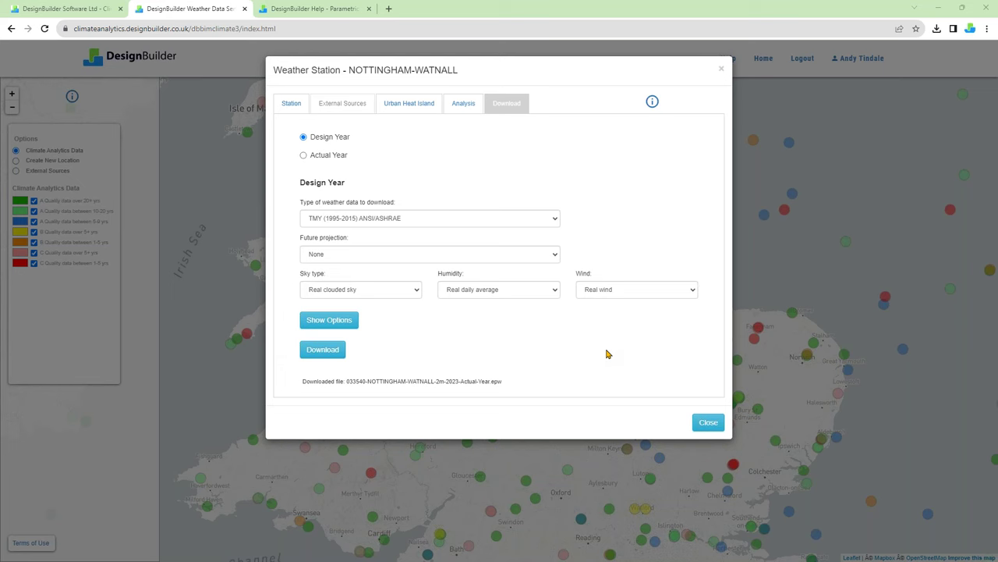
Switch to the Results Viewer and compare the emissions scenarios' dry bulb temperatures at the TMY Base point for 6 May 16:00.
{"action": "key", "text": "alt+Tab"}
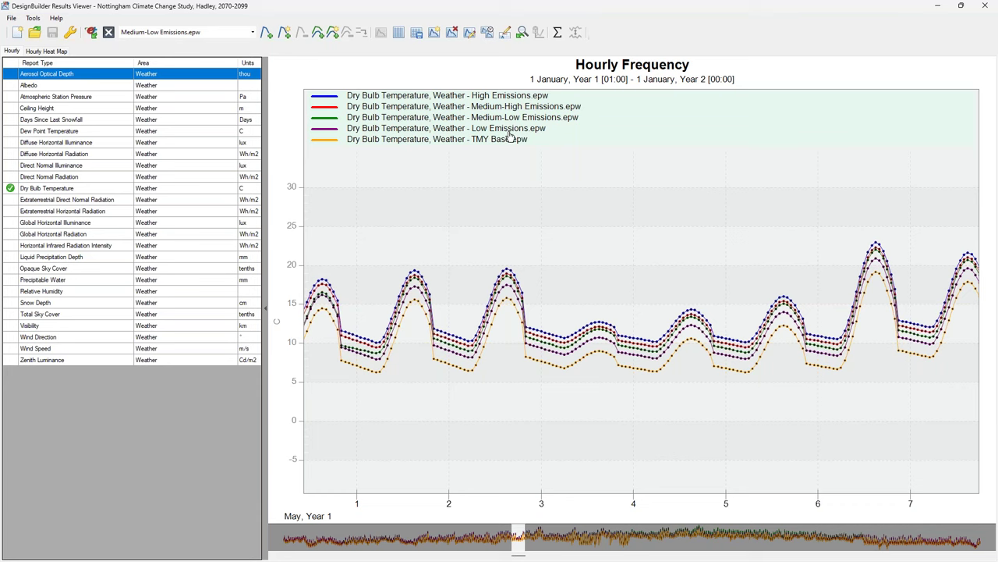
{"action": "mouse_move", "coordinate": [865, 279]}
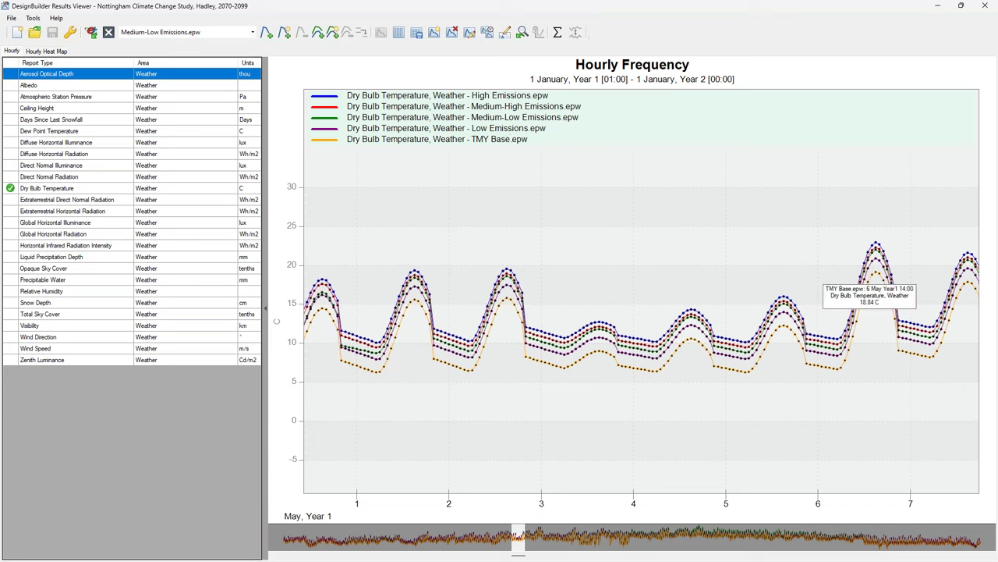
{"action": "left_click", "coordinate": [877, 274]}
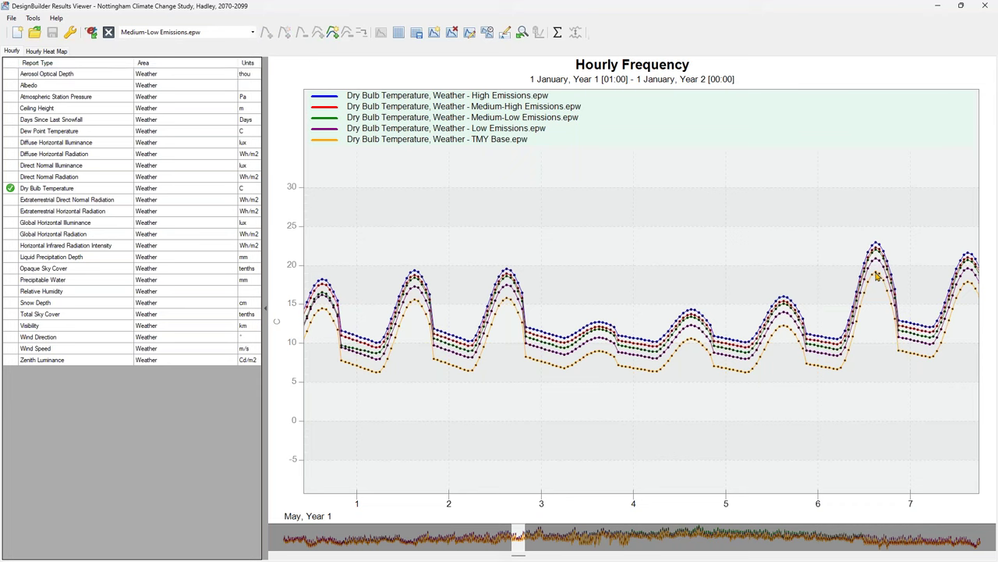
{"action": "mouse_move", "coordinate": [879, 275]}
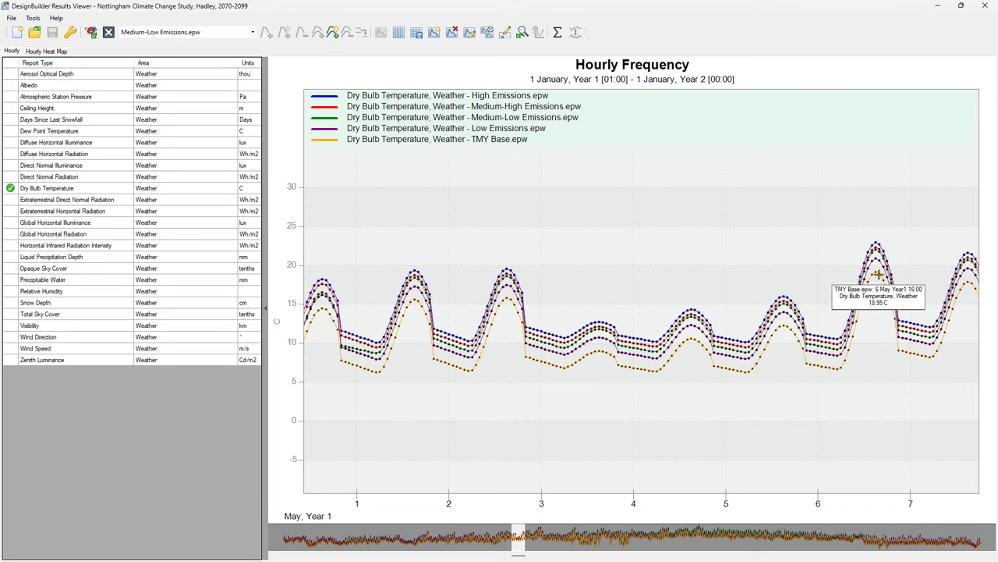
{"action": "left_click", "coordinate": [879, 274]}
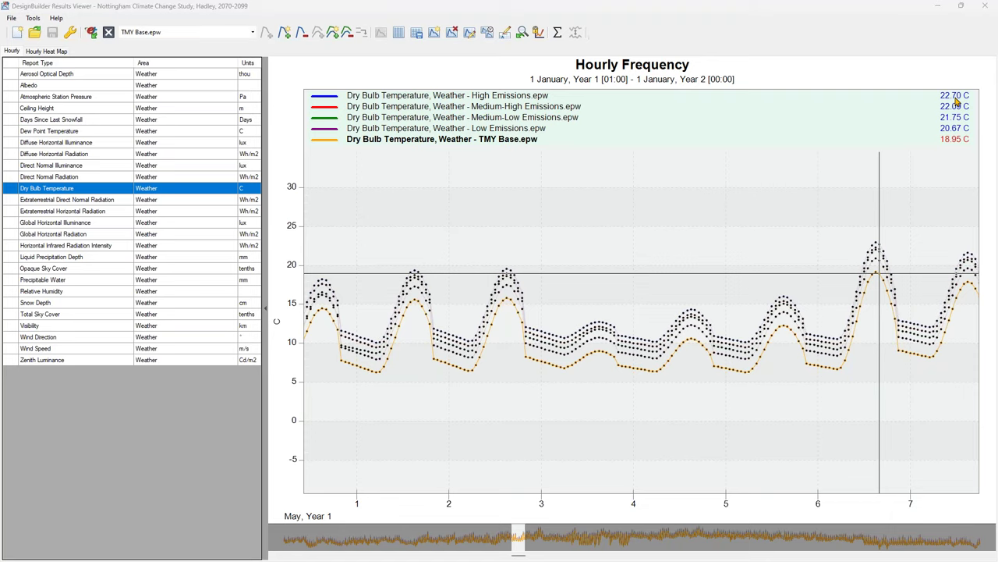
Switch to the Climate Analytics web page, enable the urban heat island offset for Nottingham-Watnall using the Birmingham UHI, and invert the offset.
{"action": "key", "text": "alt+Tab"}
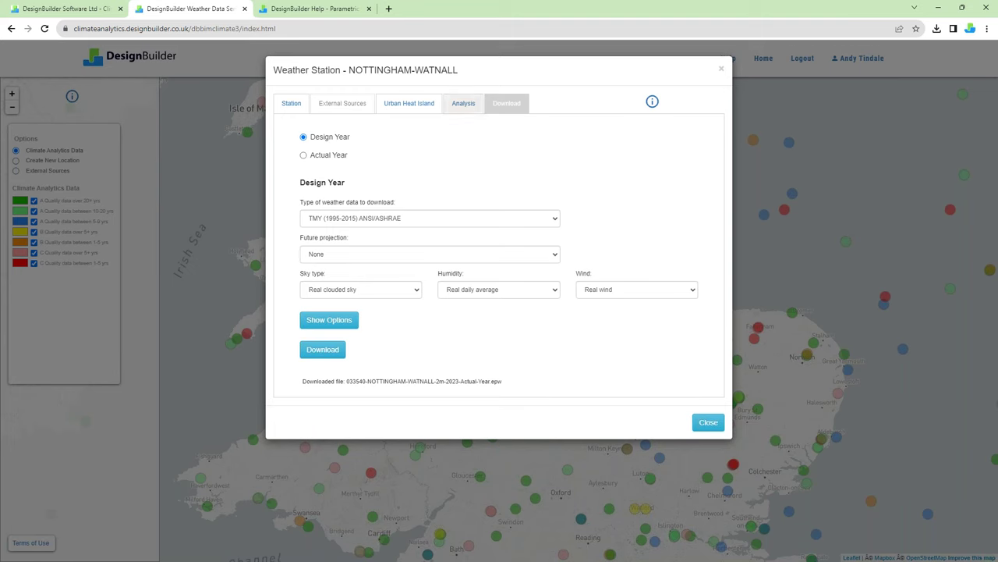
{"action": "left_click", "coordinate": [414, 105]}
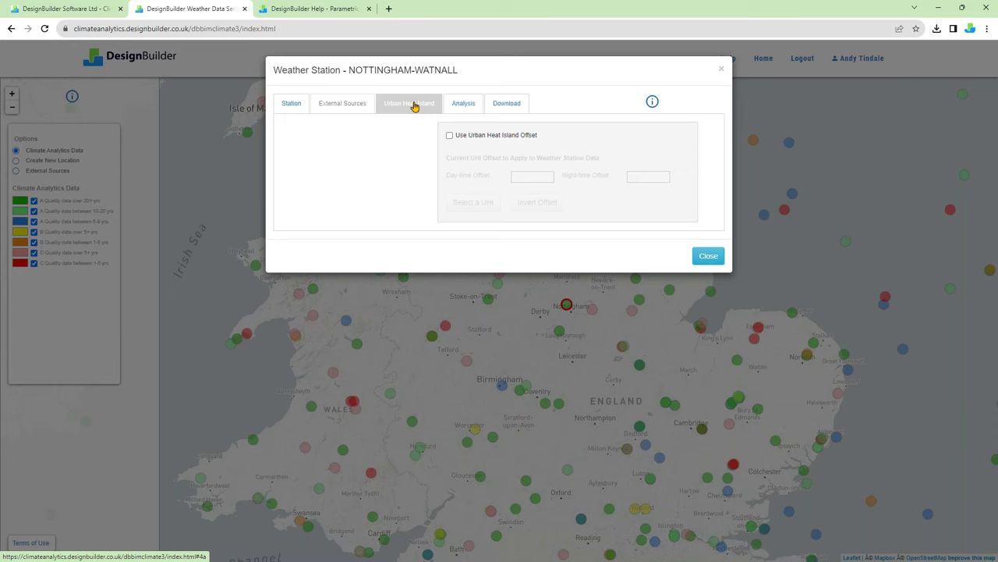
{"action": "left_click", "coordinate": [450, 136]}
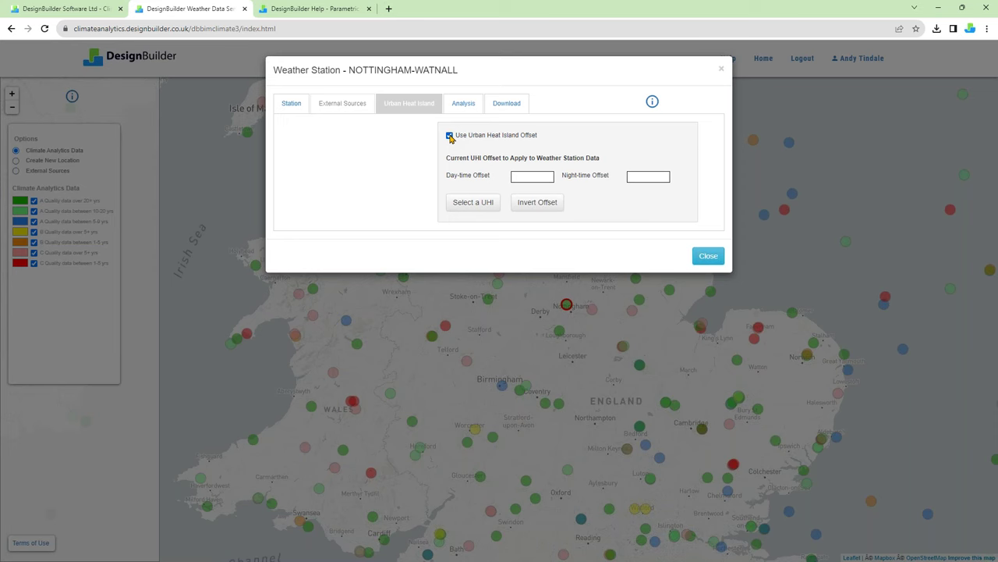
{"action": "left_click", "coordinate": [489, 205]}
{"action": "left_click", "coordinate": [487, 203]}
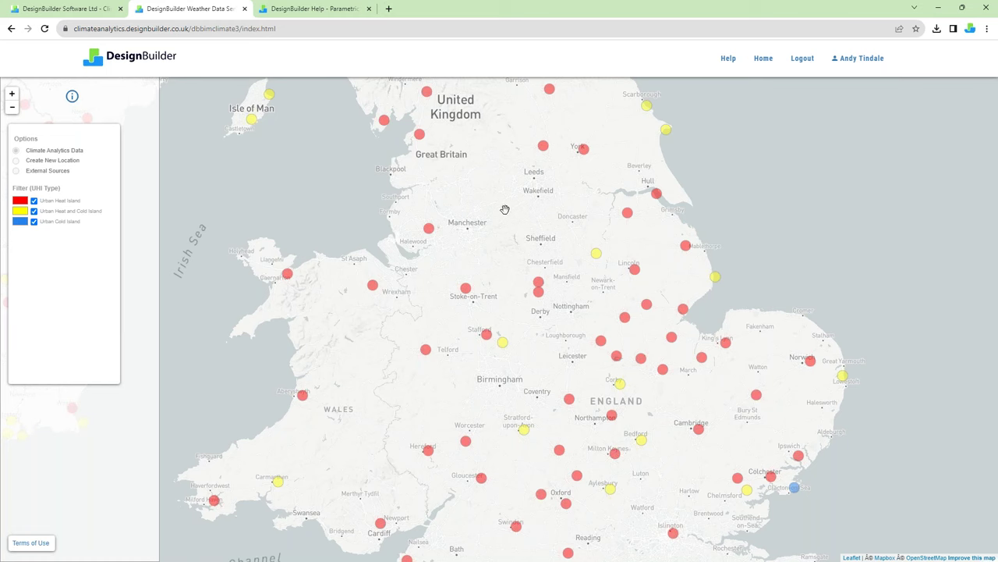
{"action": "left_click", "coordinate": [540, 300]}
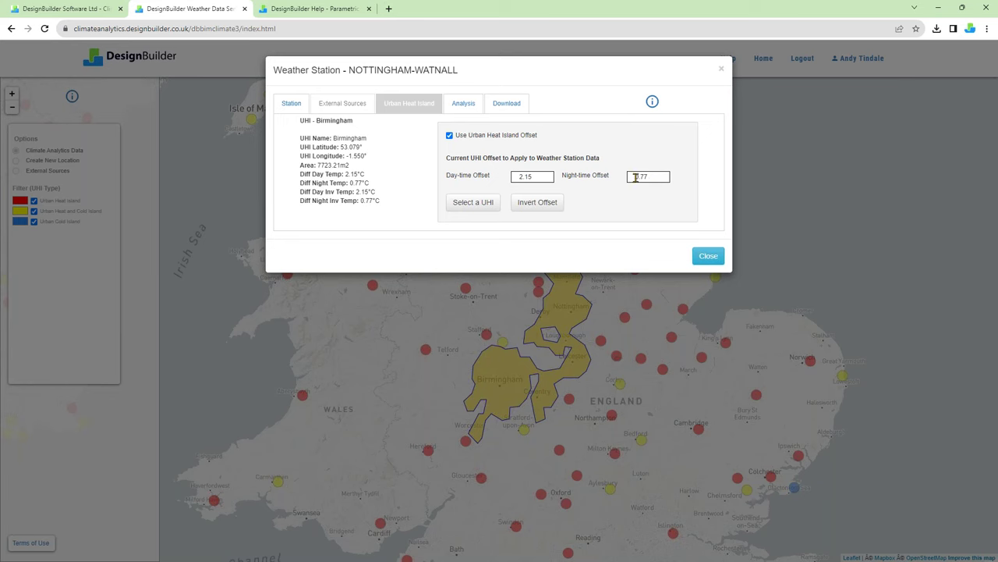
{"action": "left_click", "coordinate": [557, 202]}
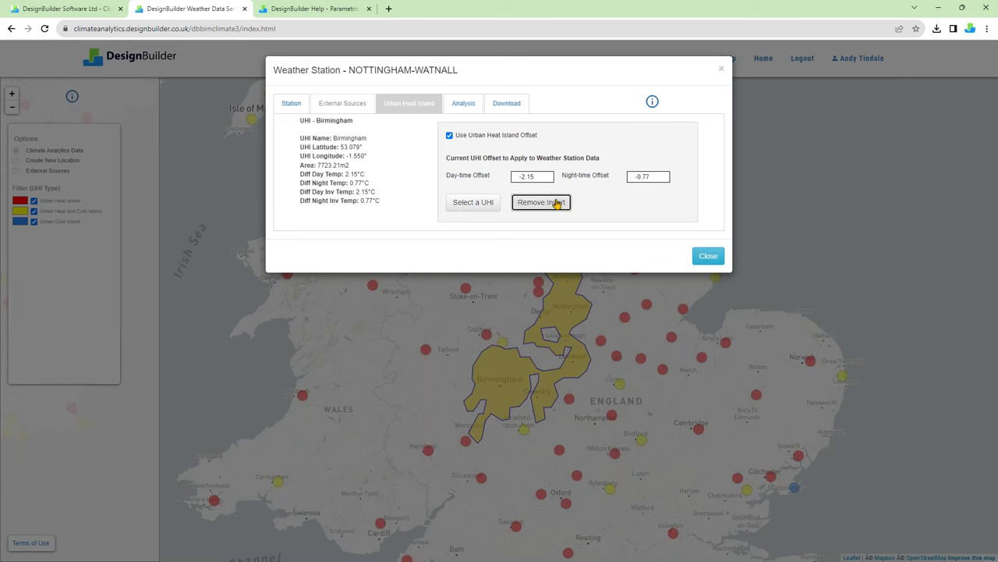
{"action": "left_click", "coordinate": [706, 258]}
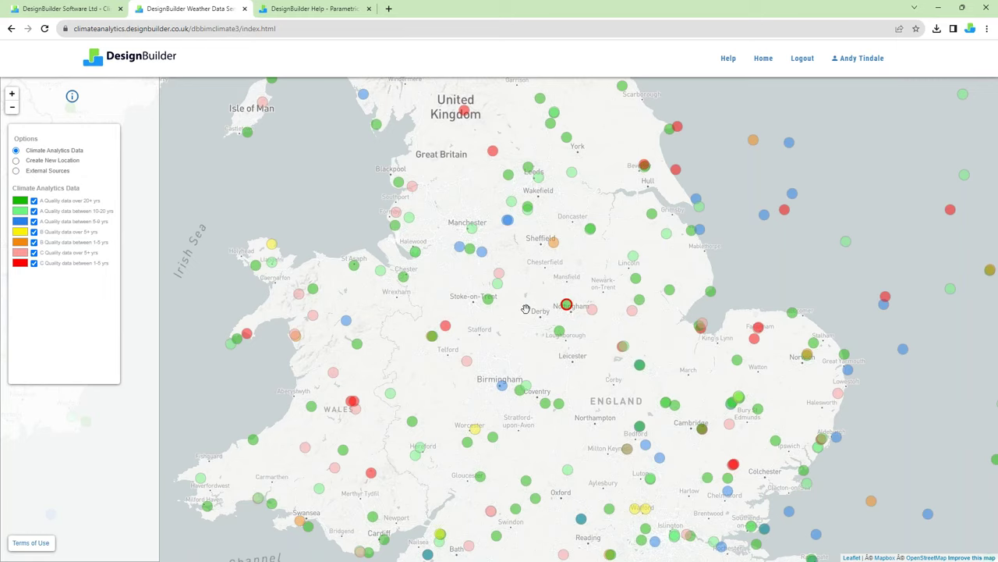
Create a new virtual location named West Derby, placed on the map north-west of Derby at about latitude 52.9735, longitude -1.6507.
{"action": "scroll", "coordinate": [530, 309], "scroll_direction": "up", "scroll_amount": 1}
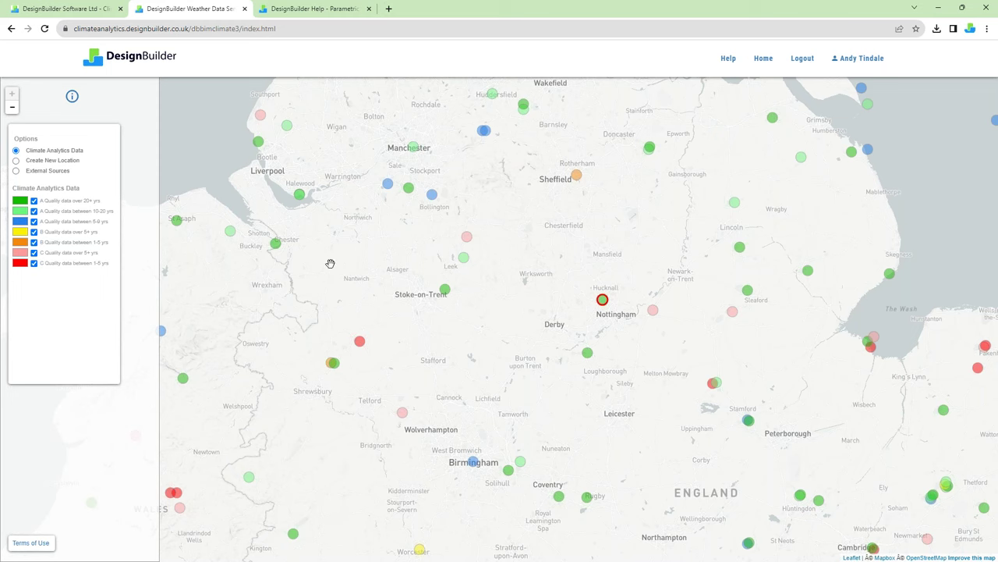
{"action": "left_click", "coordinate": [68, 162]}
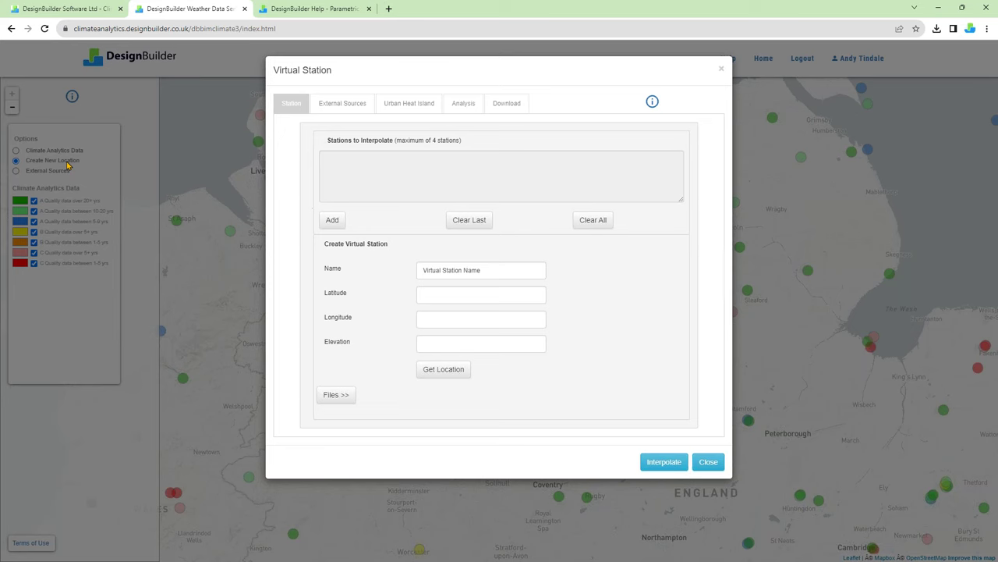
{"action": "left_click_drag", "start_coordinate": [423, 271], "coordinate": [439, 272]}
{"action": "triple_click", "coordinate": [440, 271]}
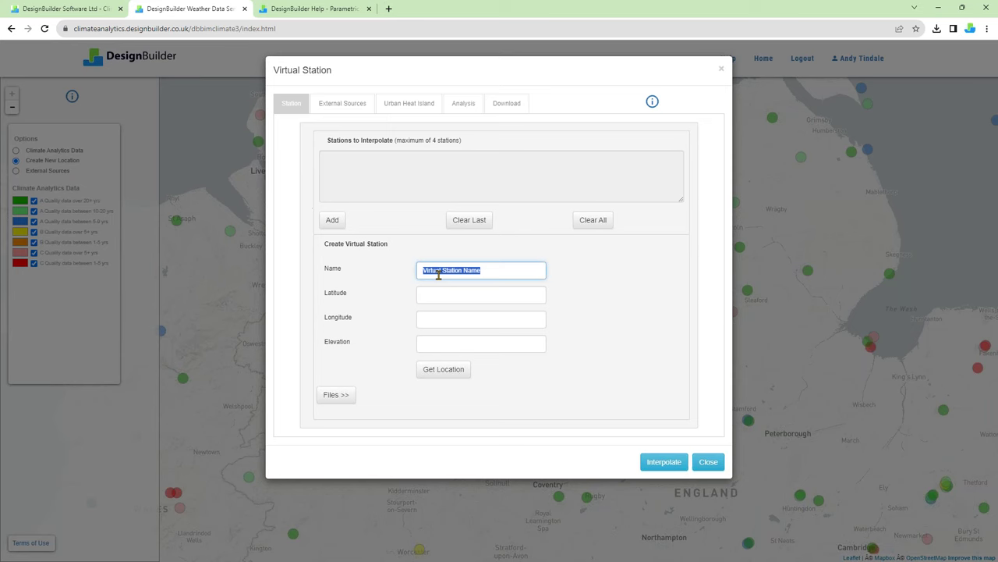
{"action": "type", "text": "West Derby"}
{"action": "left_click", "coordinate": [445, 371]}
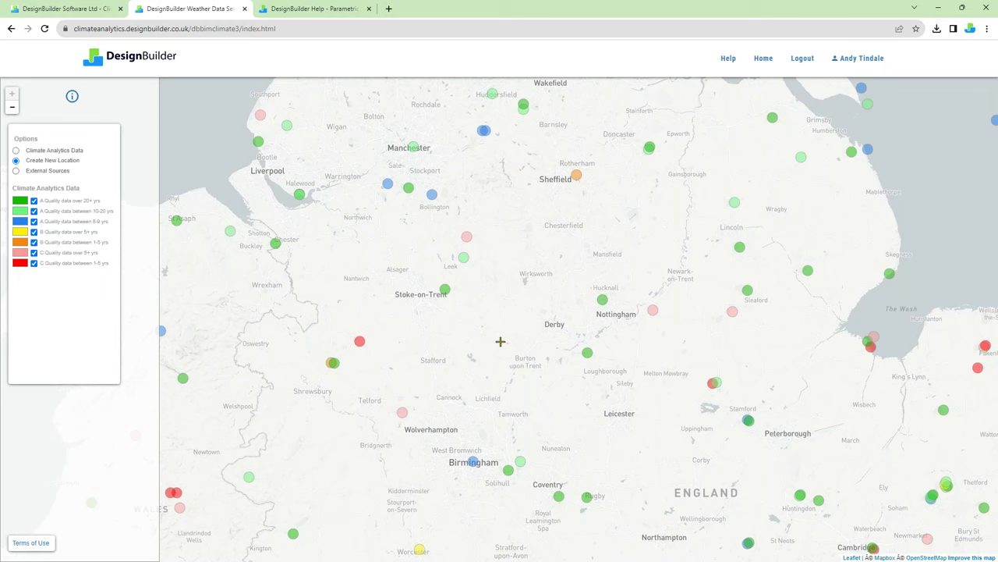
{"action": "left_click", "coordinate": [521, 308]}
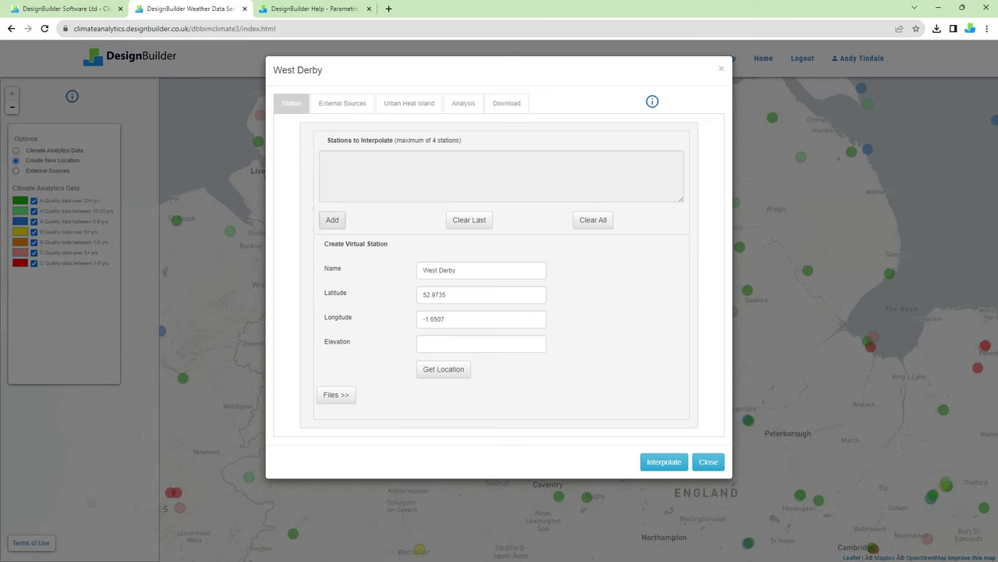
Add the Nottingham-Watnall, Nottingham East Midlands and Cellarhead stations to West Derby and interpolate its weather data from them.
{"action": "left_click", "coordinate": [336, 222]}
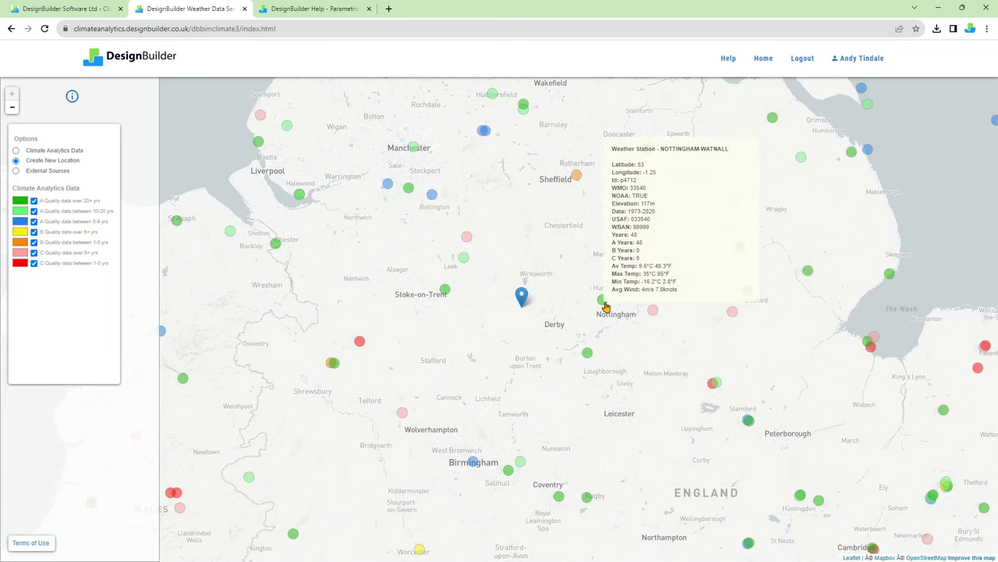
{"action": "left_click", "coordinate": [604, 304]}
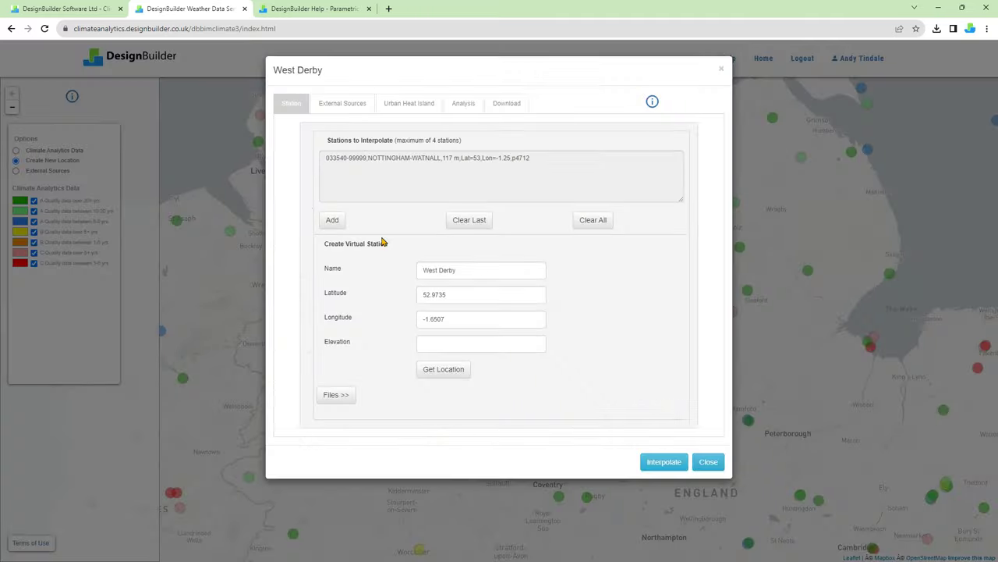
{"action": "left_click", "coordinate": [333, 222]}
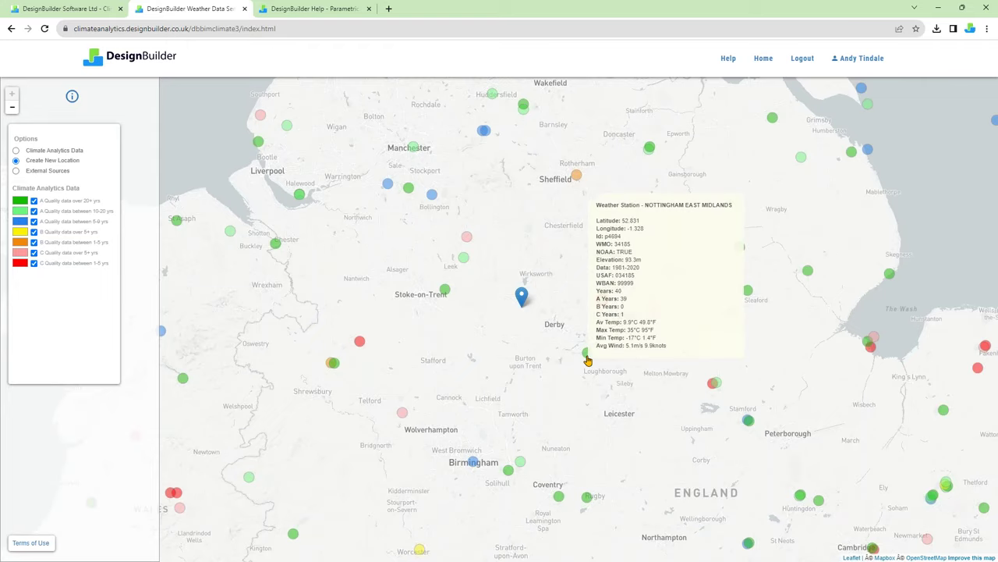
{"action": "left_click", "coordinate": [587, 360]}
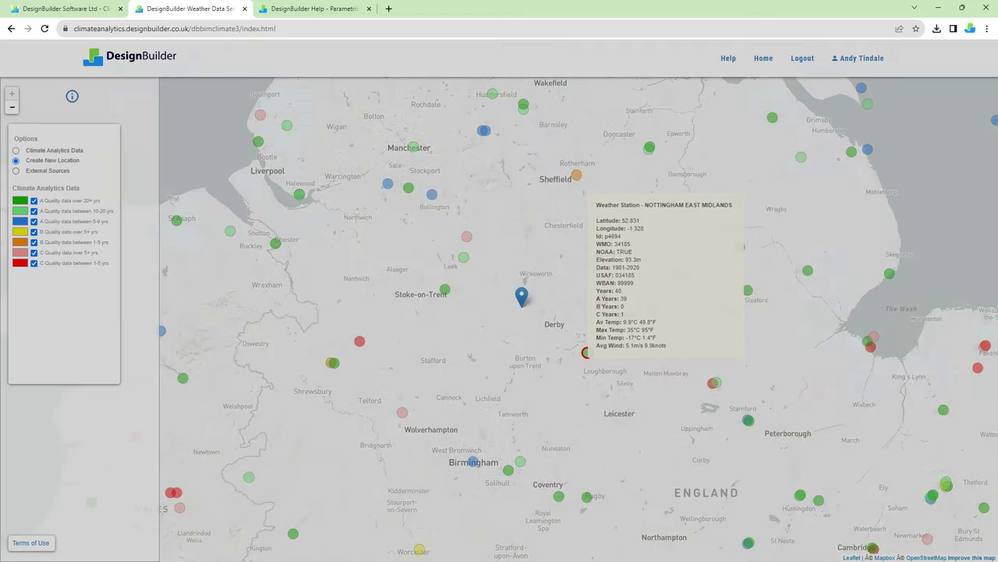
{"action": "left_click", "coordinate": [340, 222]}
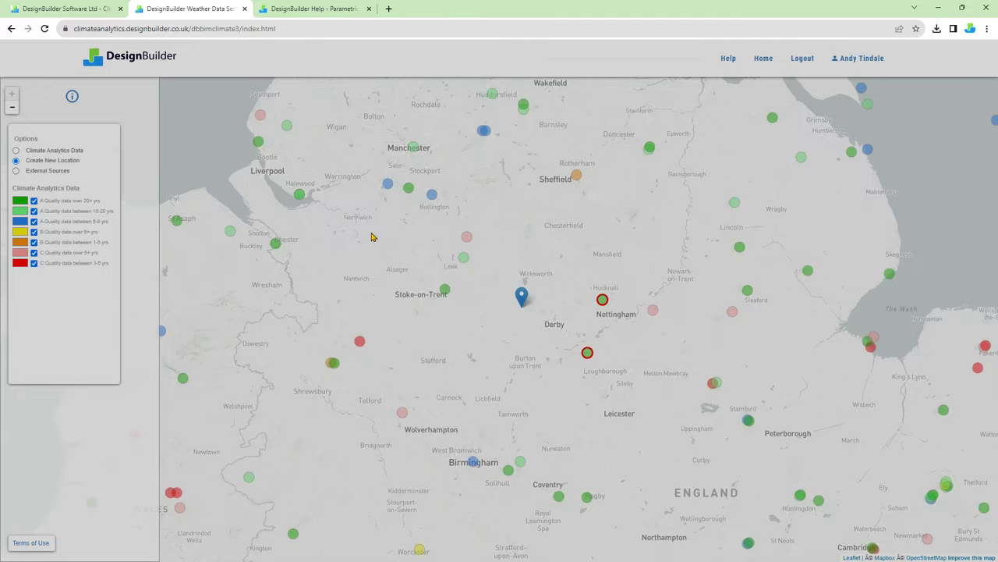
{"action": "mouse_move", "coordinate": [446, 295]}
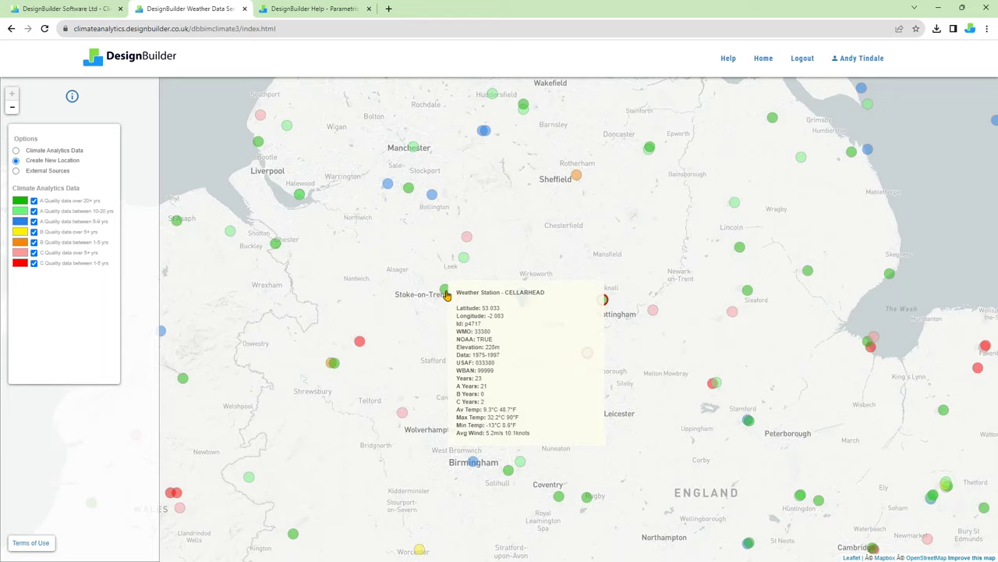
{"action": "left_click", "coordinate": [445, 292]}
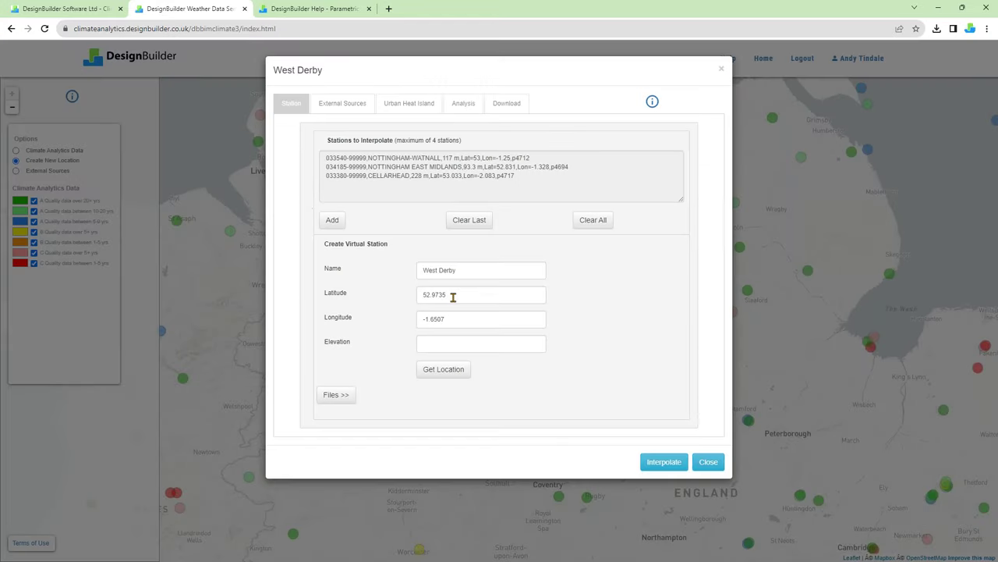
{"action": "left_click", "coordinate": [442, 367]}
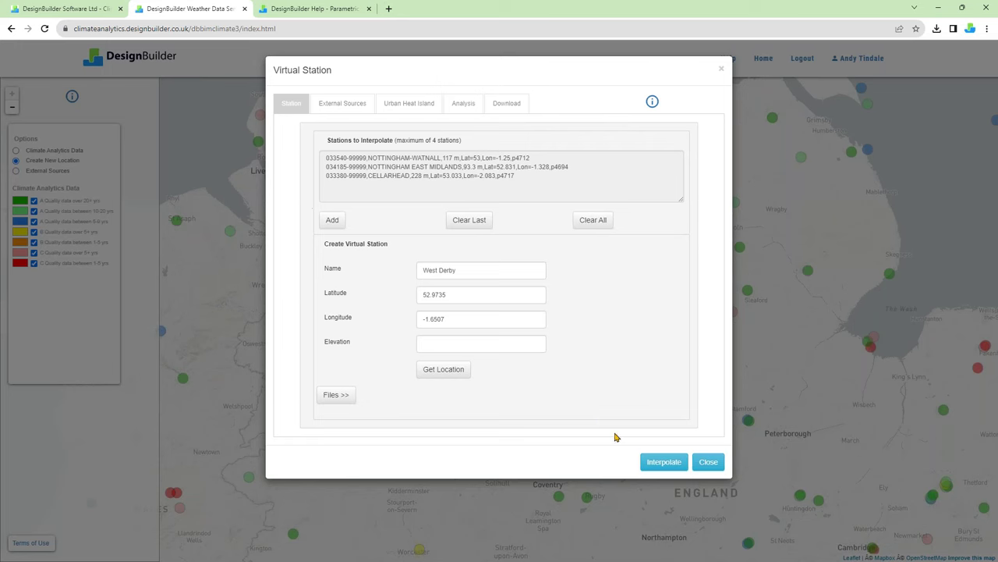
{"action": "left_click", "coordinate": [655, 462]}
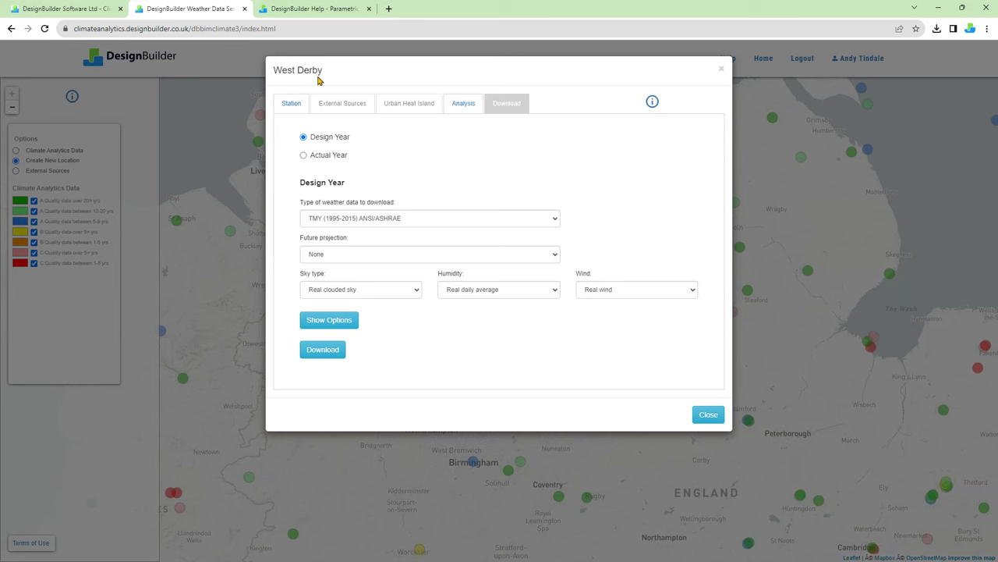
View West Derby's yearly temperature analysis and download options, and close the new location session, discarding its selected stations.
{"action": "left_click", "coordinate": [449, 107]}
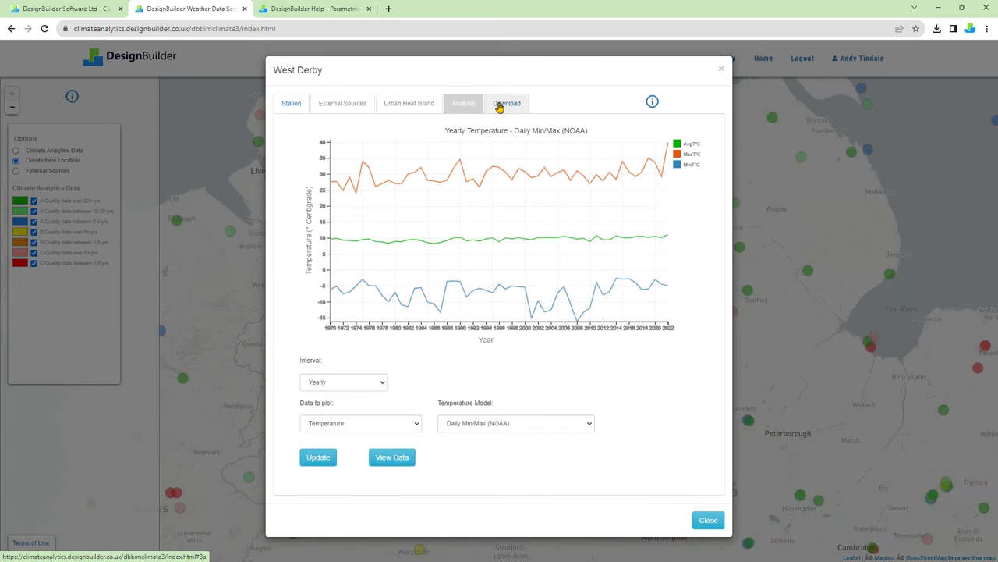
{"action": "left_click", "coordinate": [500, 107]}
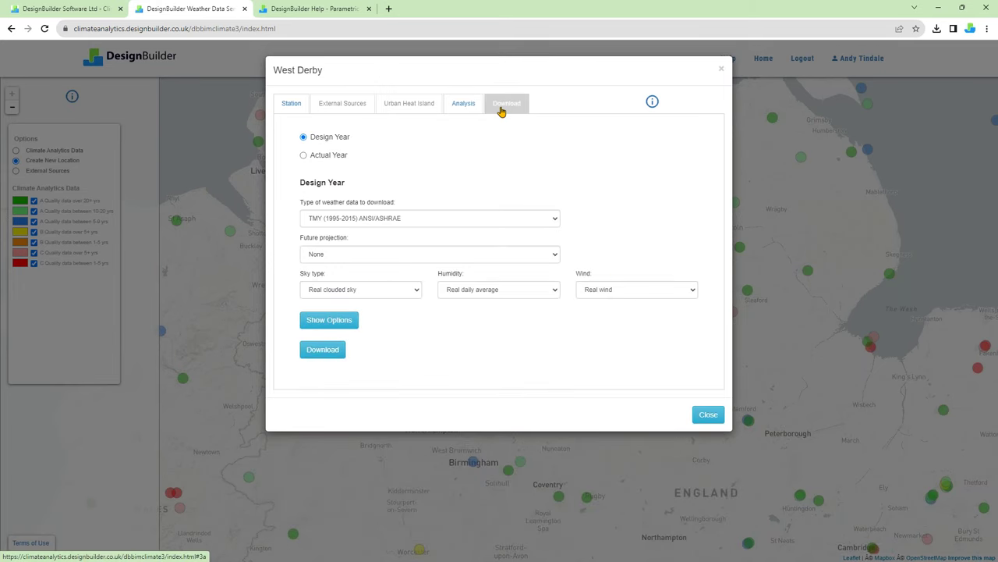
{"action": "left_click", "coordinate": [708, 415]}
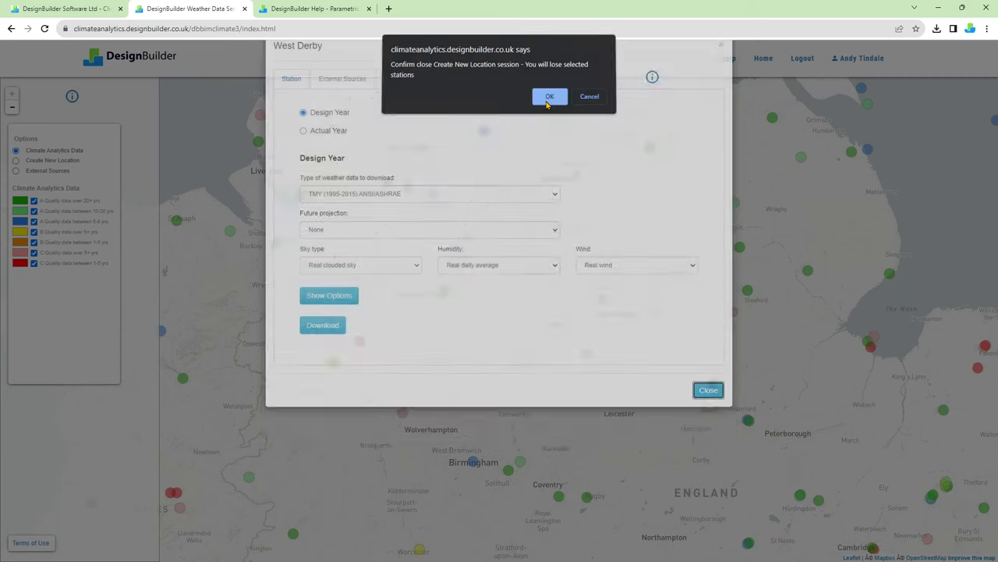
{"action": "left_click", "coordinate": [549, 100]}
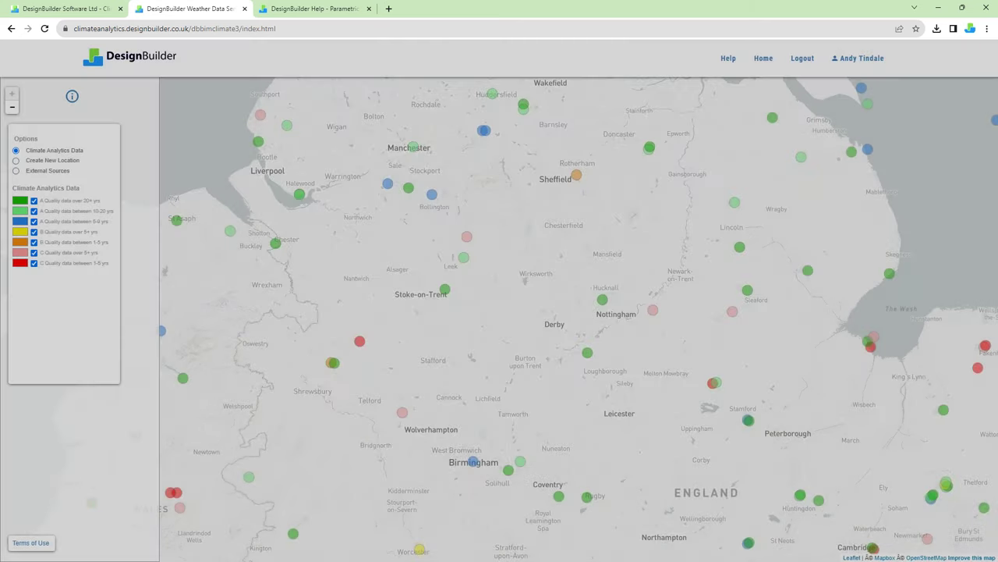
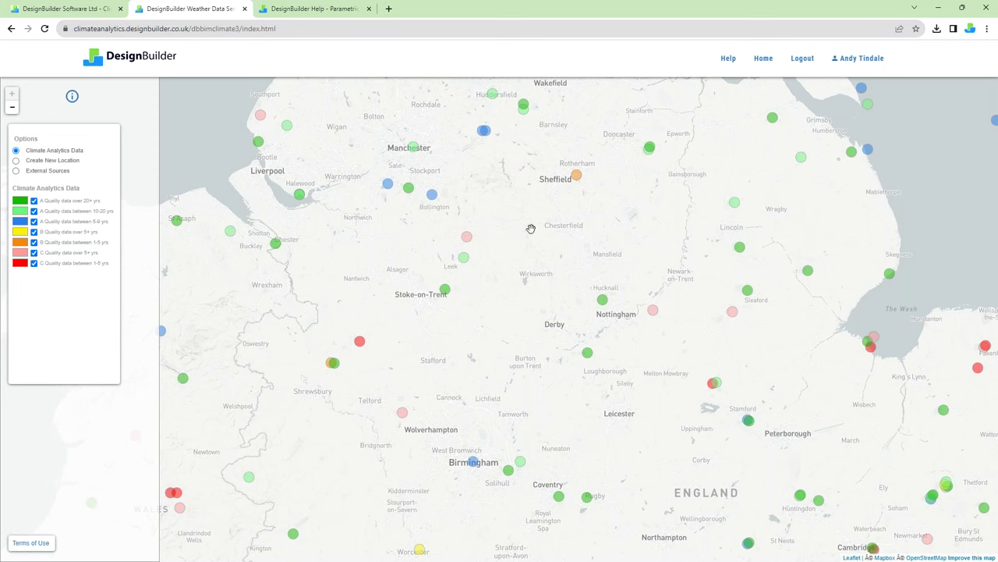
Open the yearly temperature analysis of the Nottingham-Watnall station and review the available plotting intervals.
{"action": "left_click", "coordinate": [605, 303]}
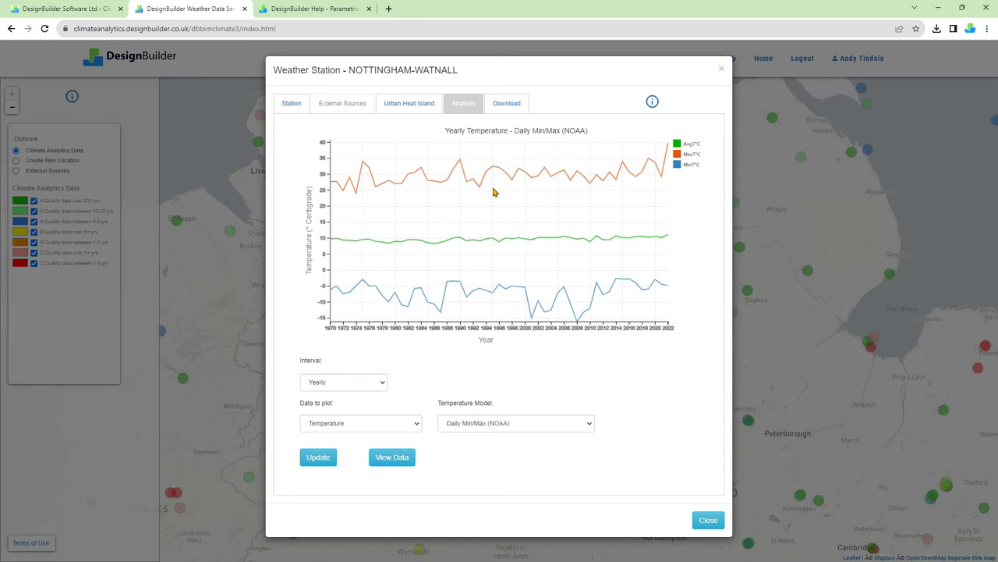
{"action": "left_click", "coordinate": [382, 382]}
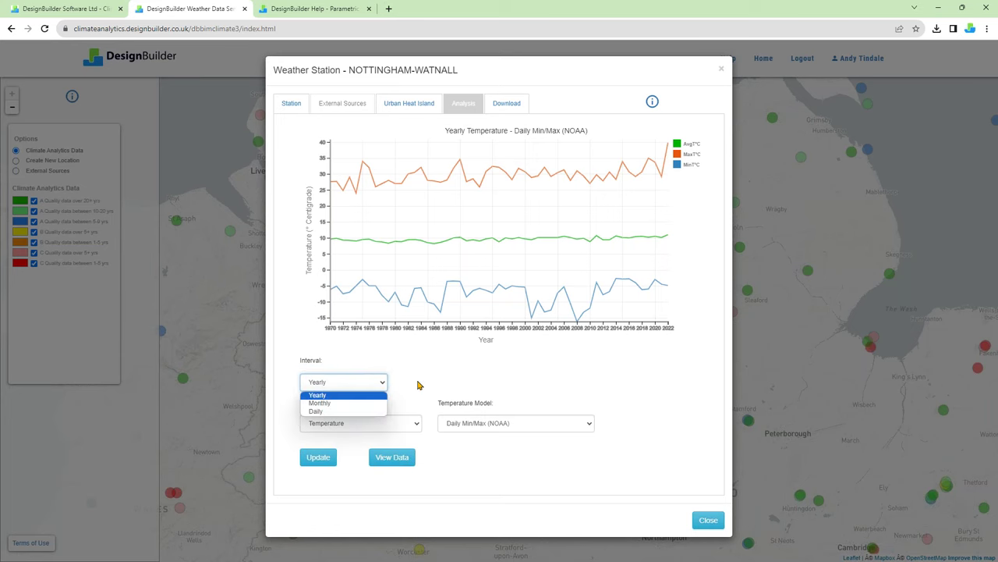
{"action": "left_click", "coordinate": [417, 385]}
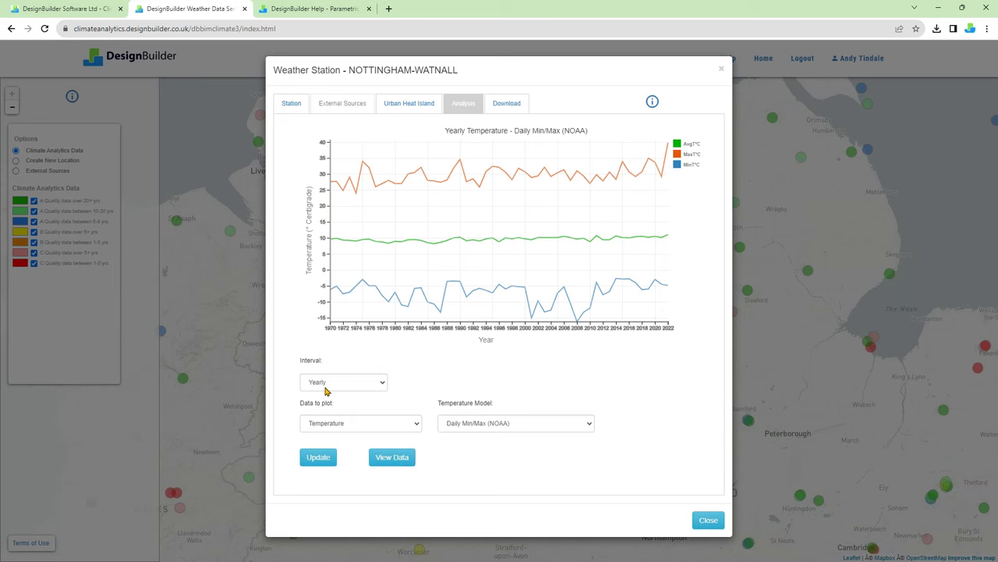
Plot the yearly ISO/ANSI 1-4 day sizing data for Nottingham-Watnall.
{"action": "left_click", "coordinate": [416, 425]}
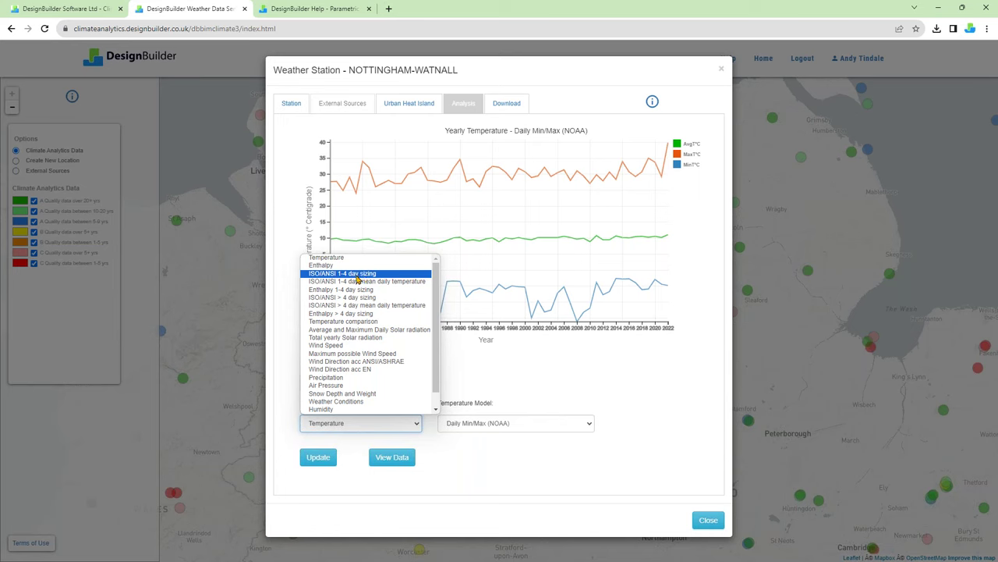
{"action": "left_click", "coordinate": [358, 275]}
{"action": "left_click", "coordinate": [330, 458]}
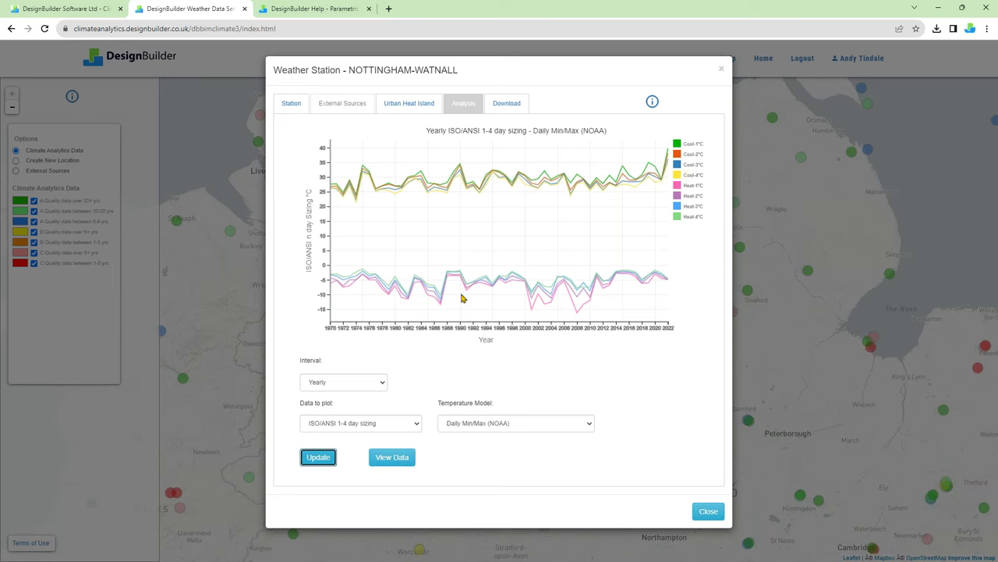
Plot the yearly ISO/ANSI > 4 day sizing data for Nottingham-Watnall and close the station window.
{"action": "left_click", "coordinate": [371, 423]}
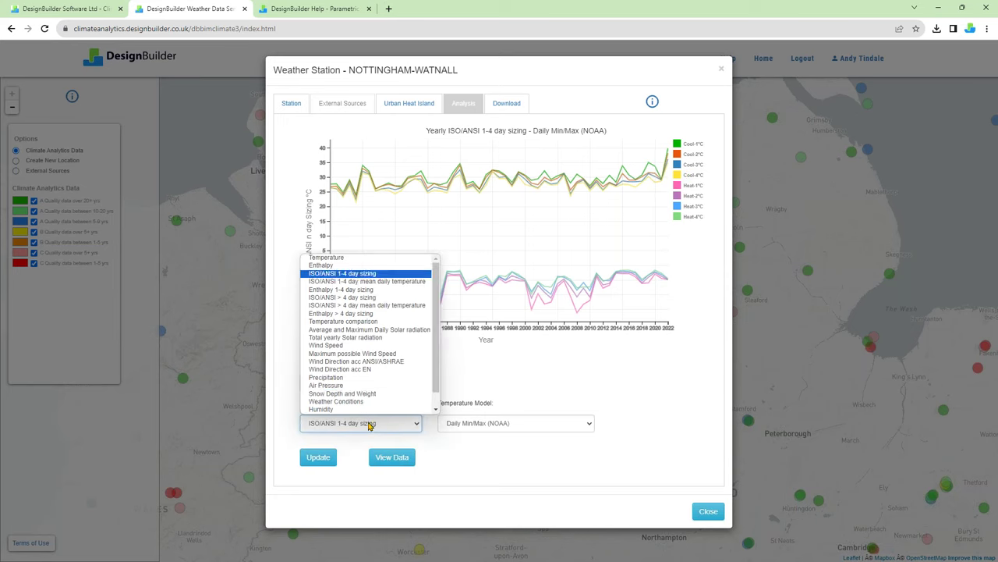
{"action": "left_click", "coordinate": [380, 298]}
{"action": "left_click", "coordinate": [319, 457]}
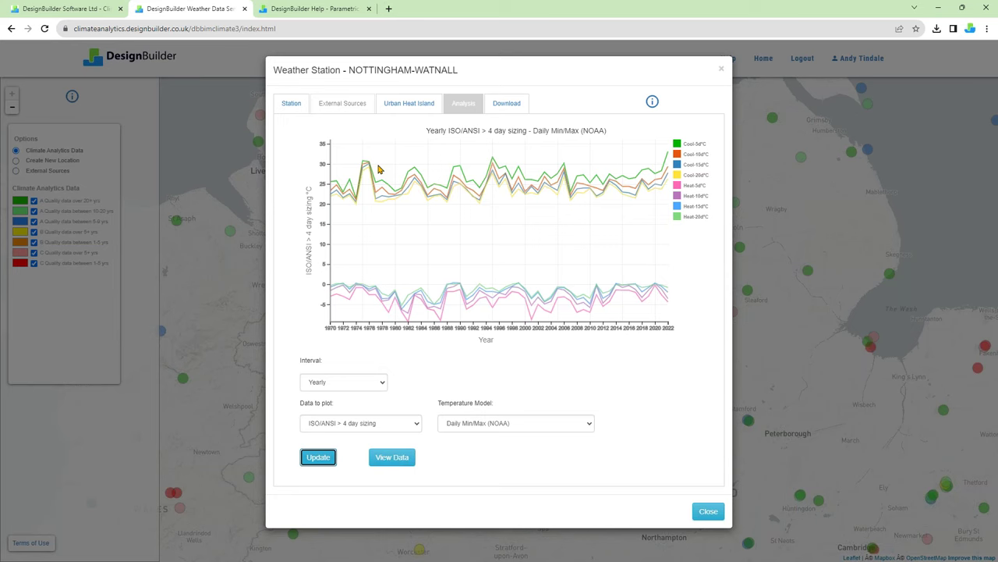
{"action": "left_click", "coordinate": [709, 513]}
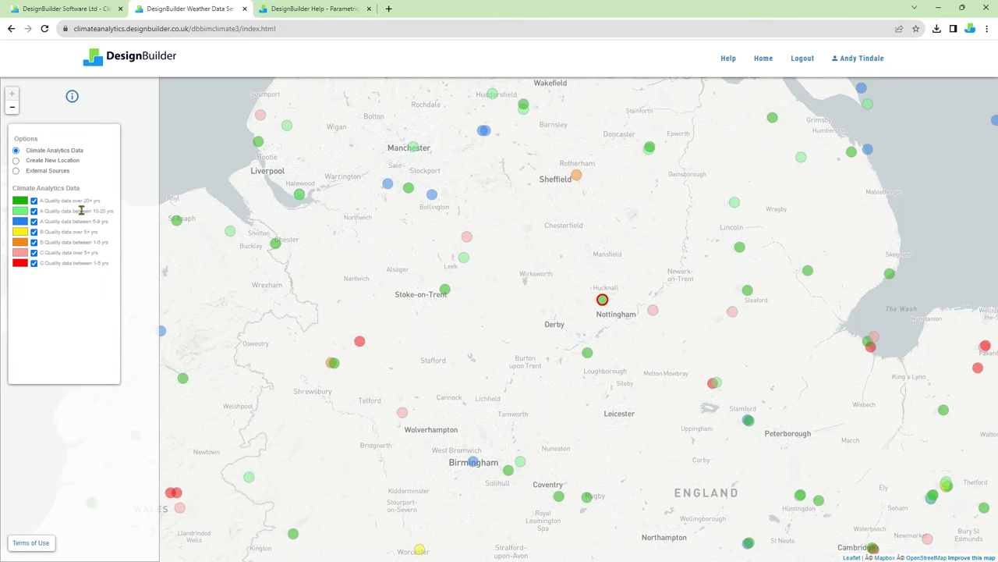
Plot the yearly measured observations for the Nottingham-Watnall station and close its window.
{"action": "left_click", "coordinate": [600, 302]}
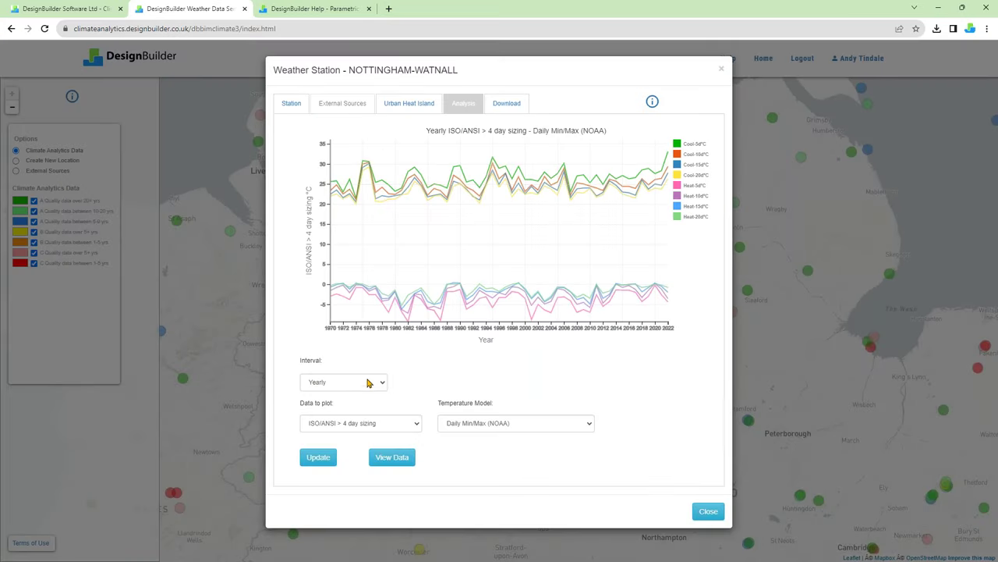
{"action": "left_click", "coordinate": [388, 427]}
{"action": "scroll", "coordinate": [380, 409], "scroll_direction": "down", "scroll_amount": 1}
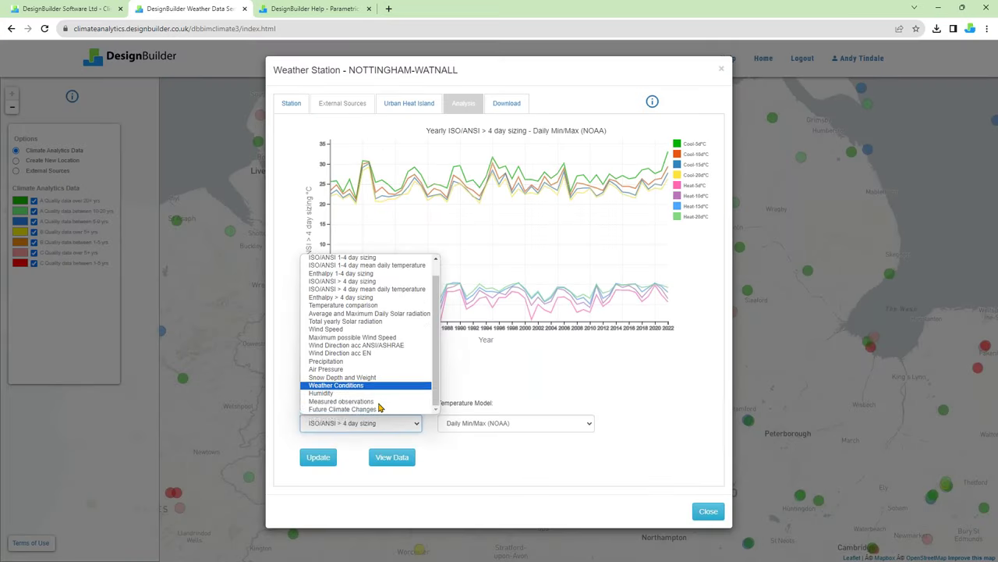
{"action": "left_click", "coordinate": [380, 408]}
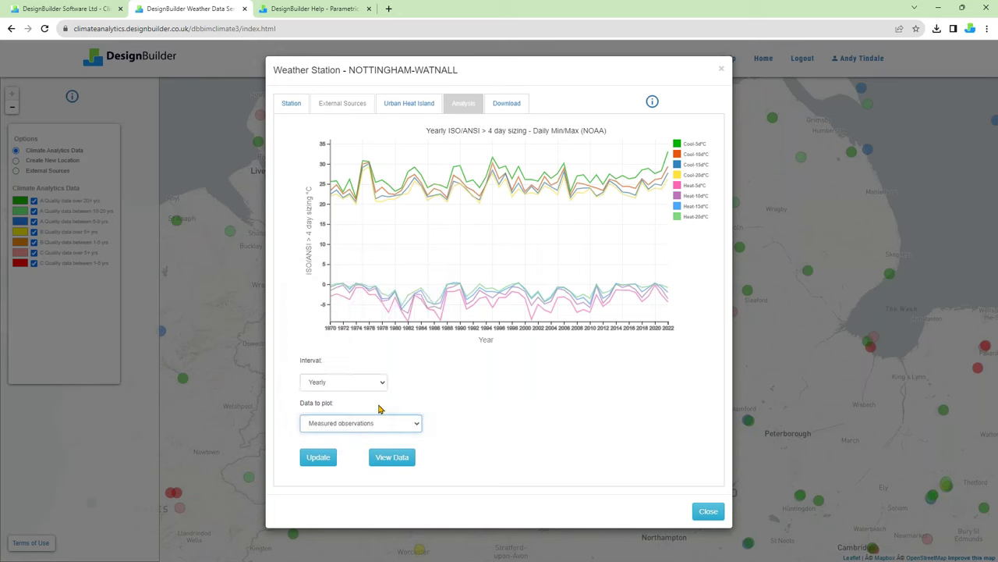
{"action": "left_click", "coordinate": [327, 458]}
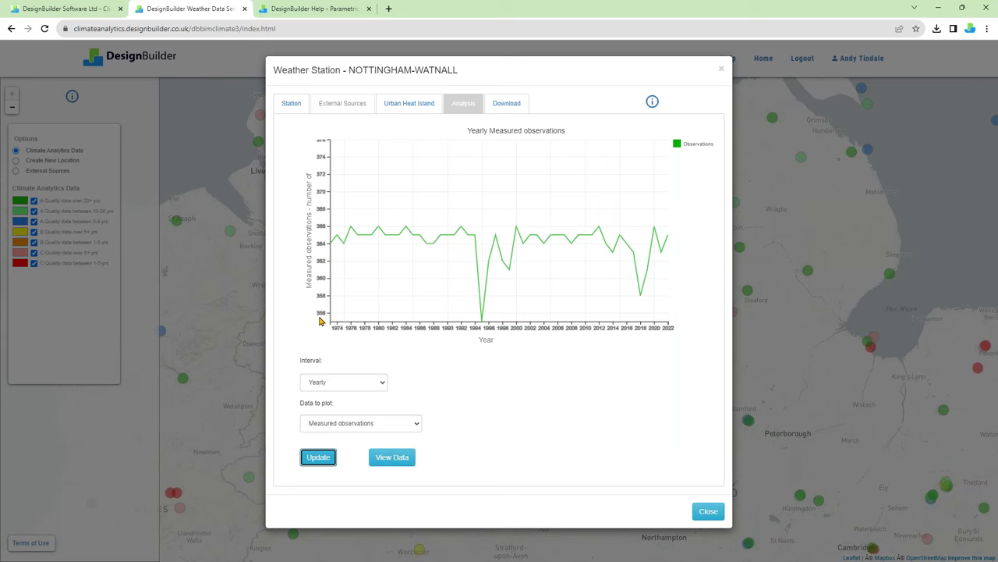
{"action": "left_click", "coordinate": [708, 511]}
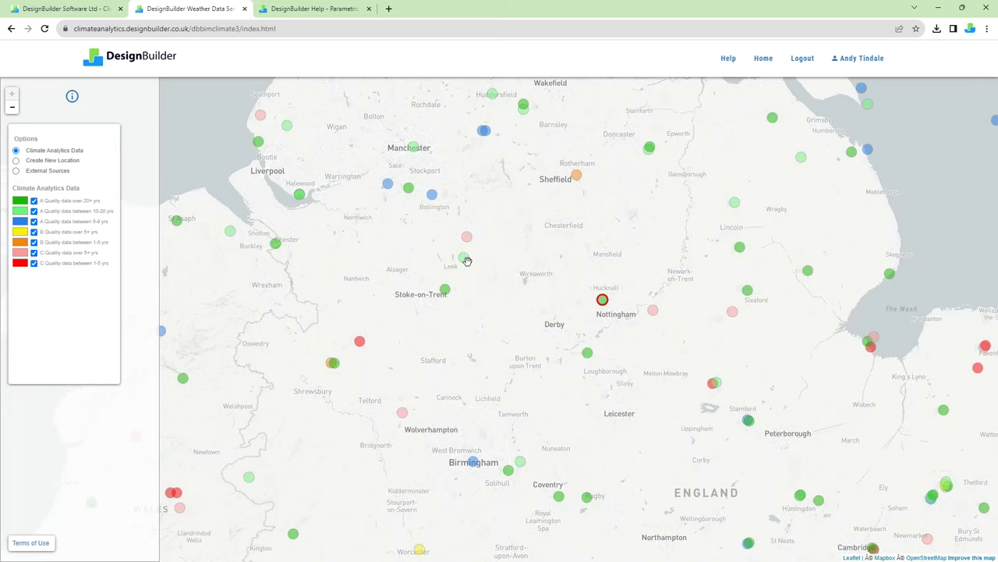
View the yearly measured observations of the Leek Thorncliffe station and close its window.
{"action": "mouse_move", "coordinate": [466, 263]}
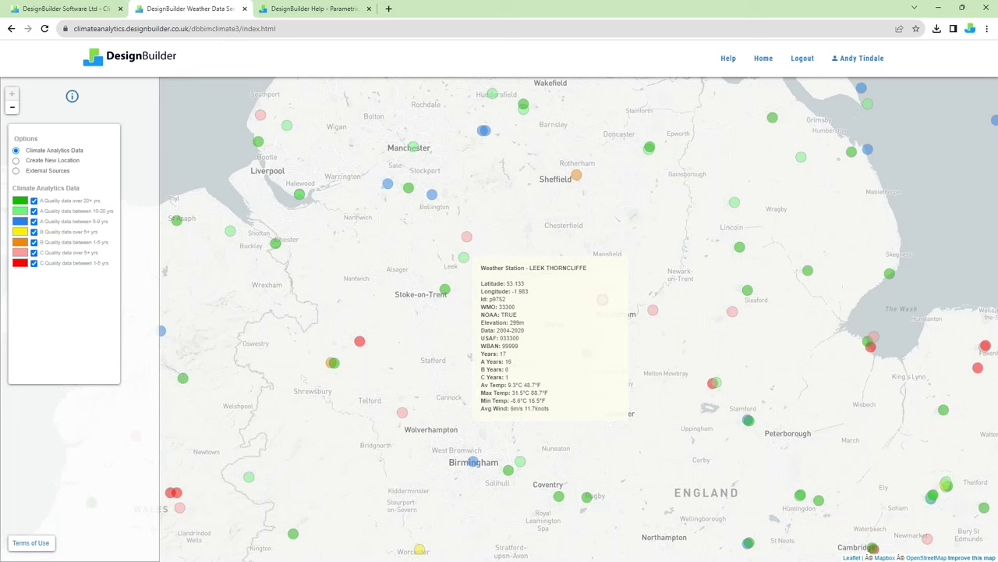
{"action": "left_click", "coordinate": [462, 262]}
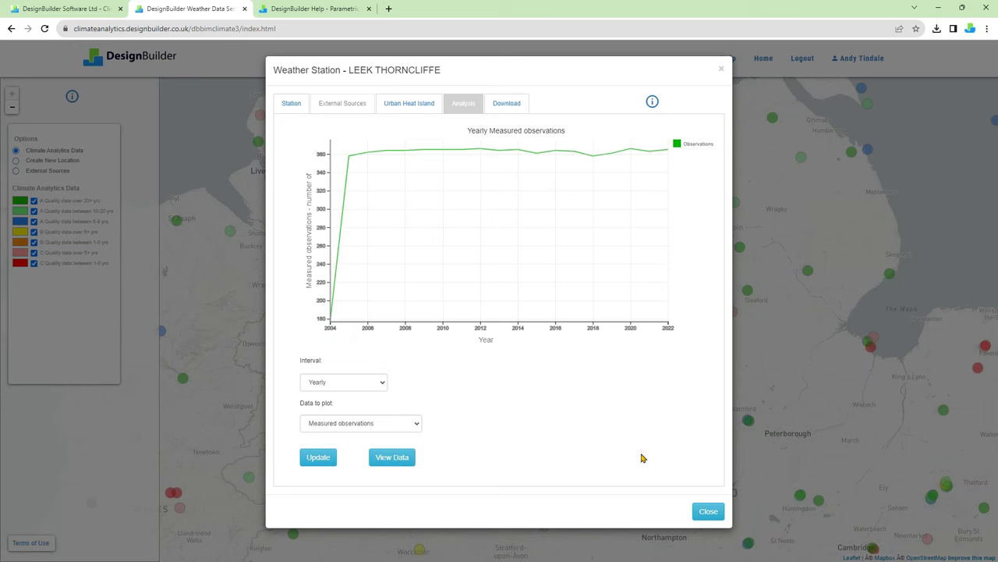
{"action": "left_click", "coordinate": [706, 512]}
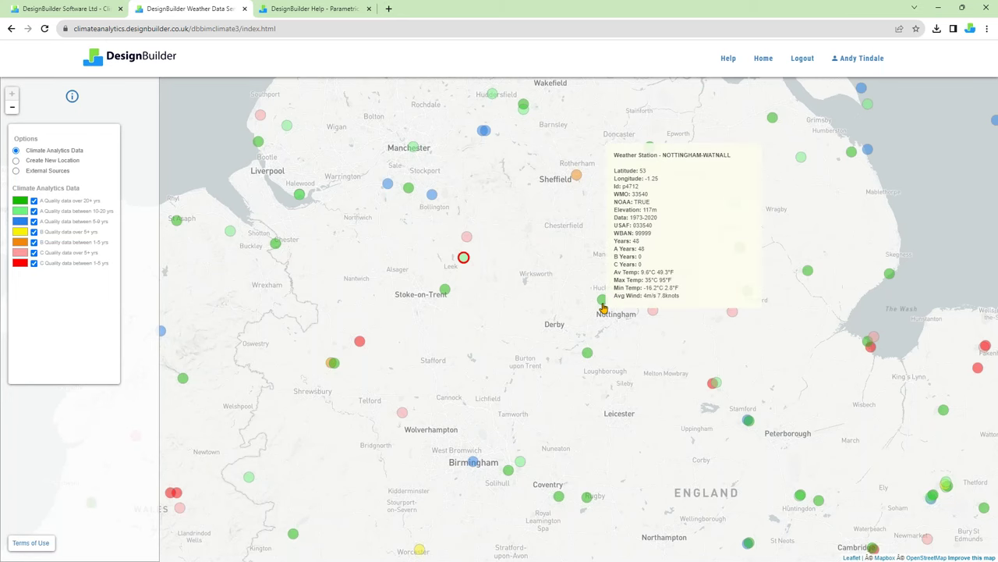
Reopen the Nottingham-Watnall station and plot its monthly temperature for 1980 to 2022.
{"action": "left_click", "coordinate": [603, 308]}
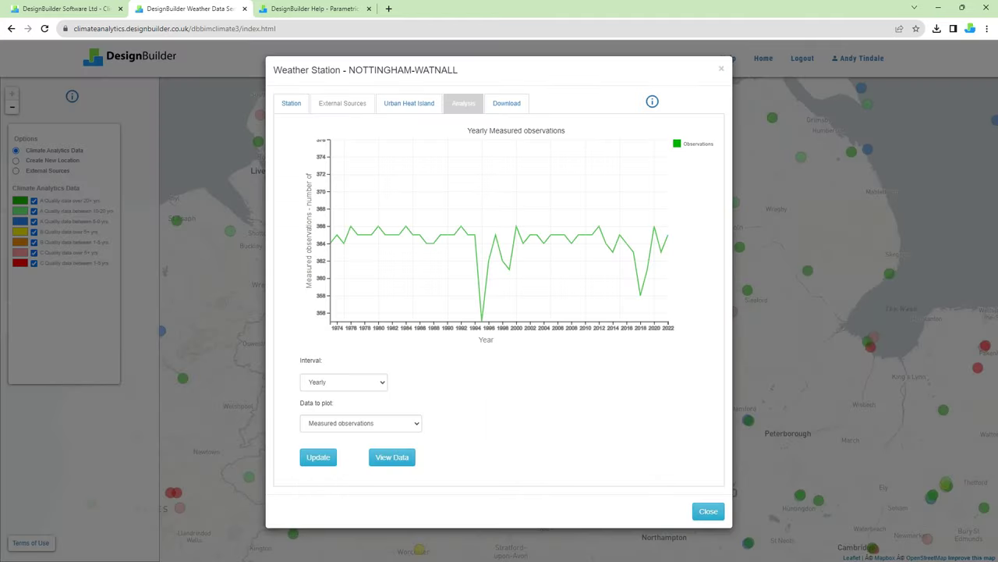
{"action": "left_click", "coordinate": [379, 383]}
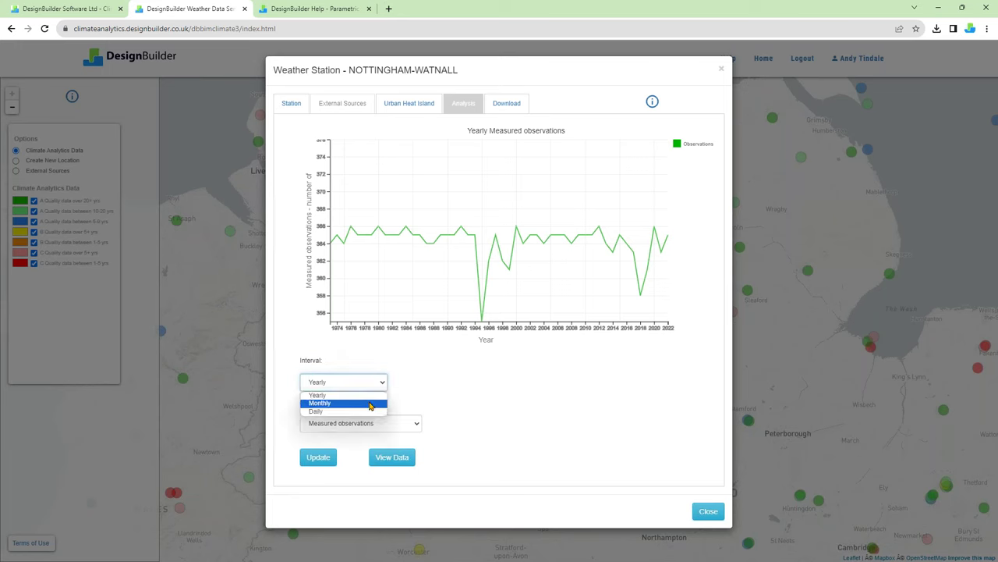
{"action": "left_click", "coordinate": [370, 403]}
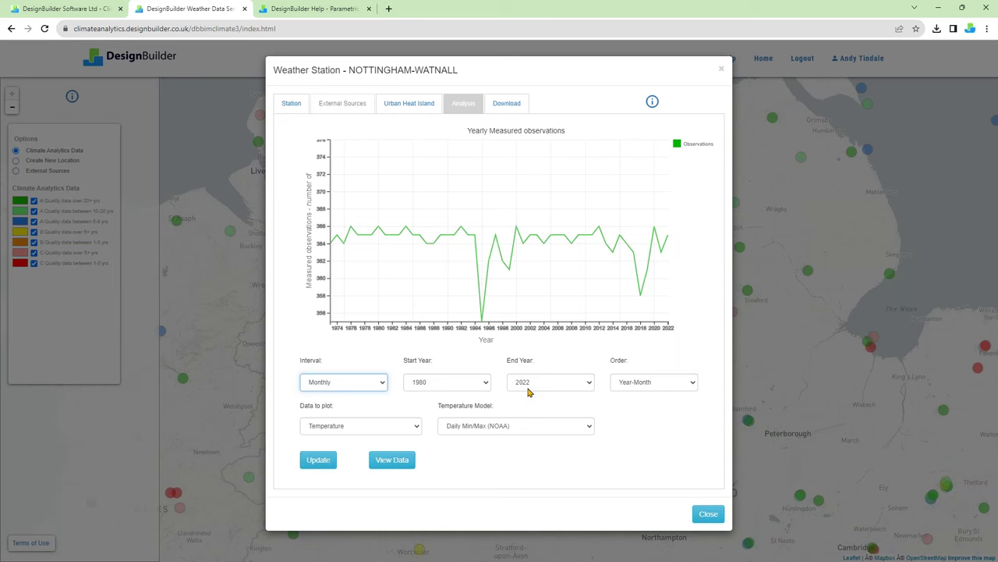
{"action": "left_click", "coordinate": [391, 429]}
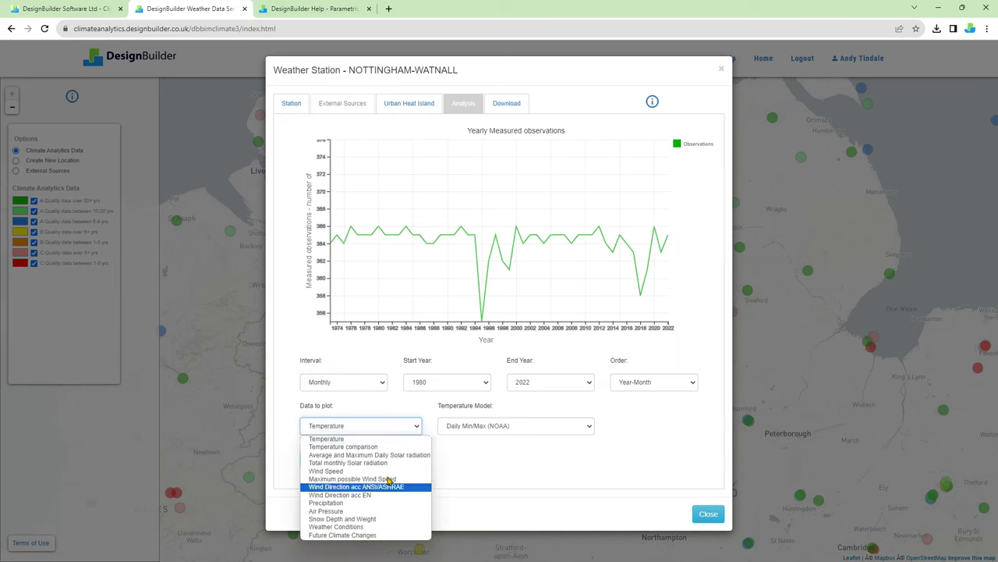
{"action": "left_click", "coordinate": [392, 440]}
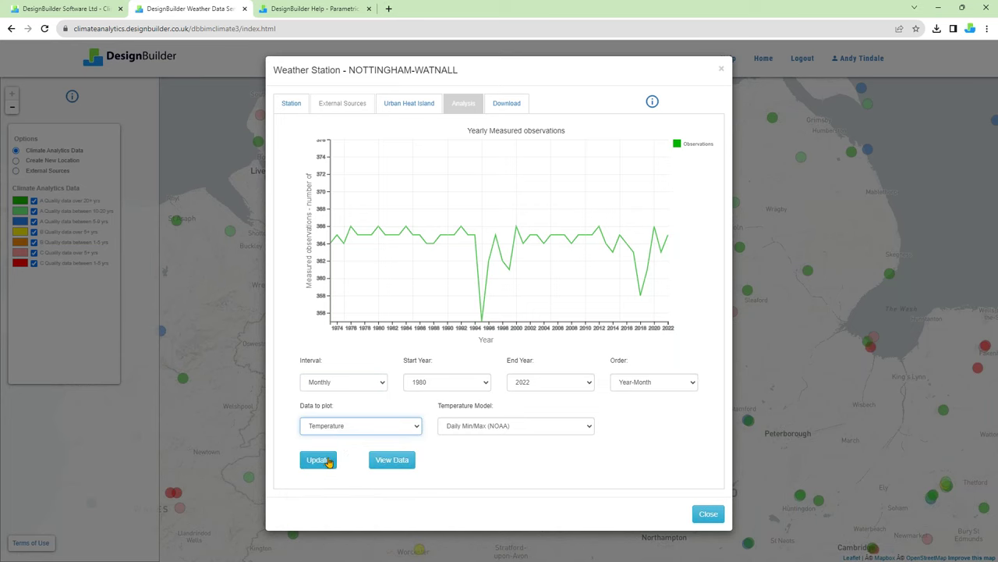
{"action": "left_click", "coordinate": [327, 461]}
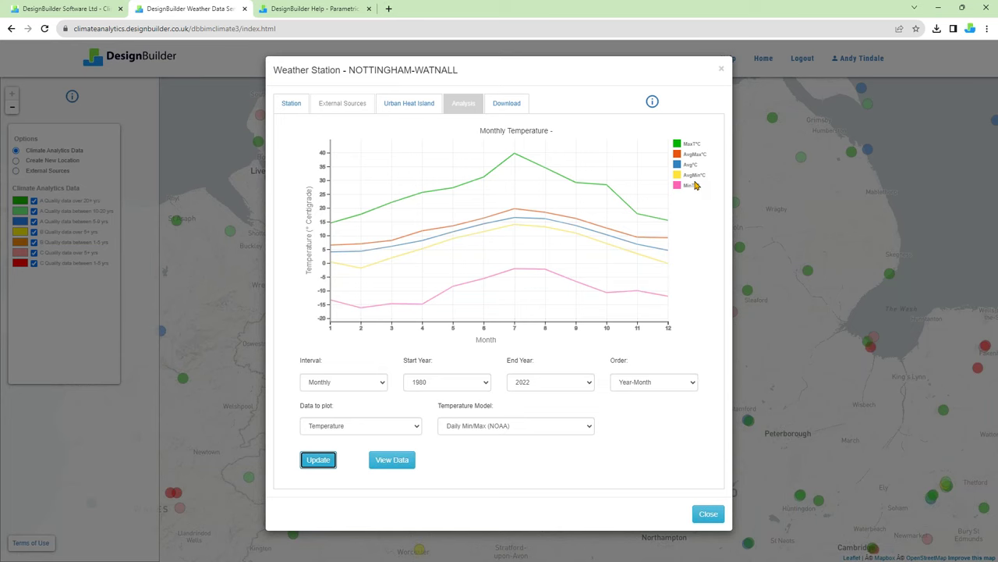
Set the start year to 2022 and replot the monthly temperature for that single year.
{"action": "left_click", "coordinate": [460, 381]}
{"action": "left_click_drag", "start_coordinate": [487, 414], "coordinate": [485, 516]}
{"action": "left_click", "coordinate": [458, 549]}
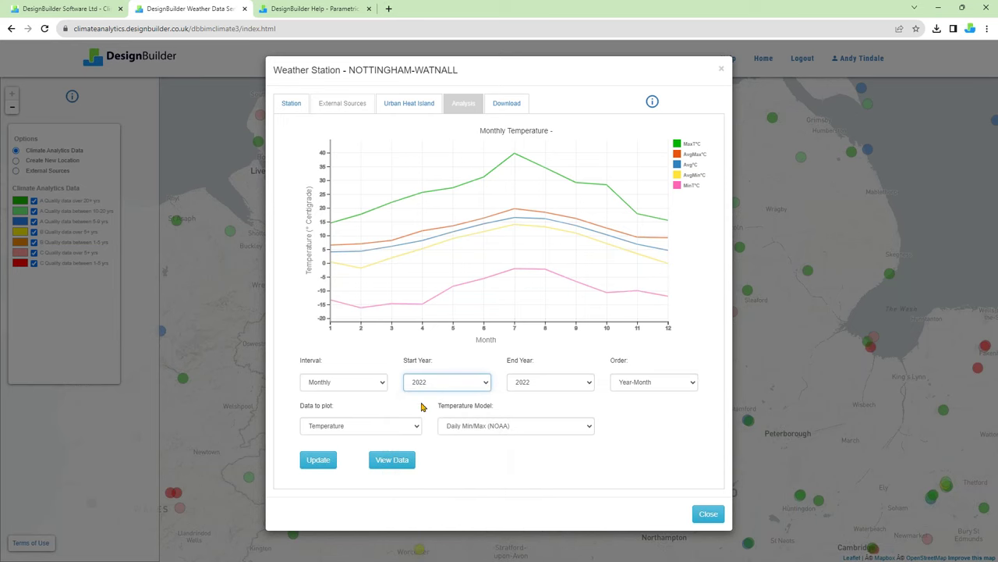
{"action": "left_click", "coordinate": [319, 460]}
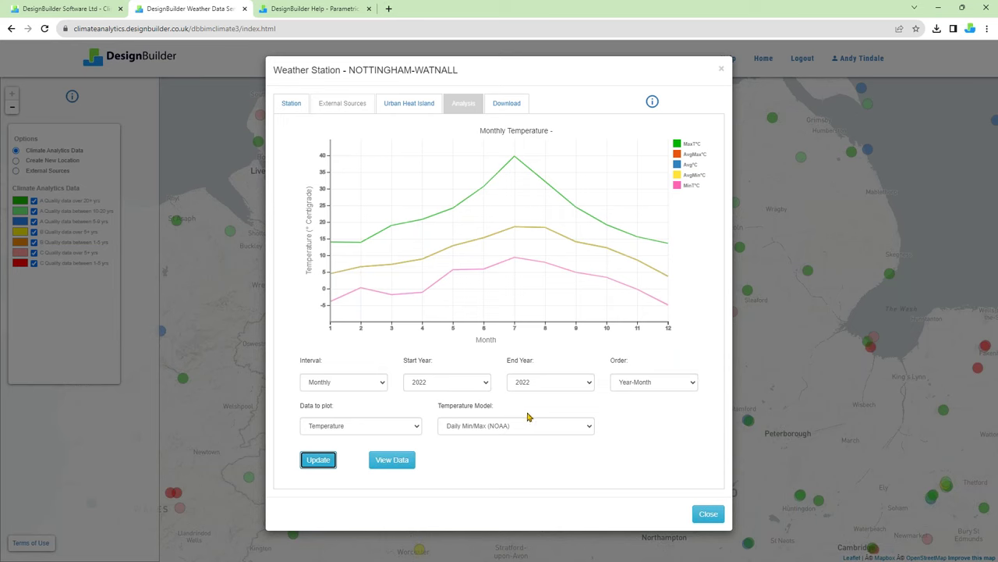
Plot the monthly Future Climate Changes for Nottingham-Watnall and display the underlying data table.
{"action": "left_click", "coordinate": [409, 422]}
{"action": "left_click", "coordinate": [389, 535]}
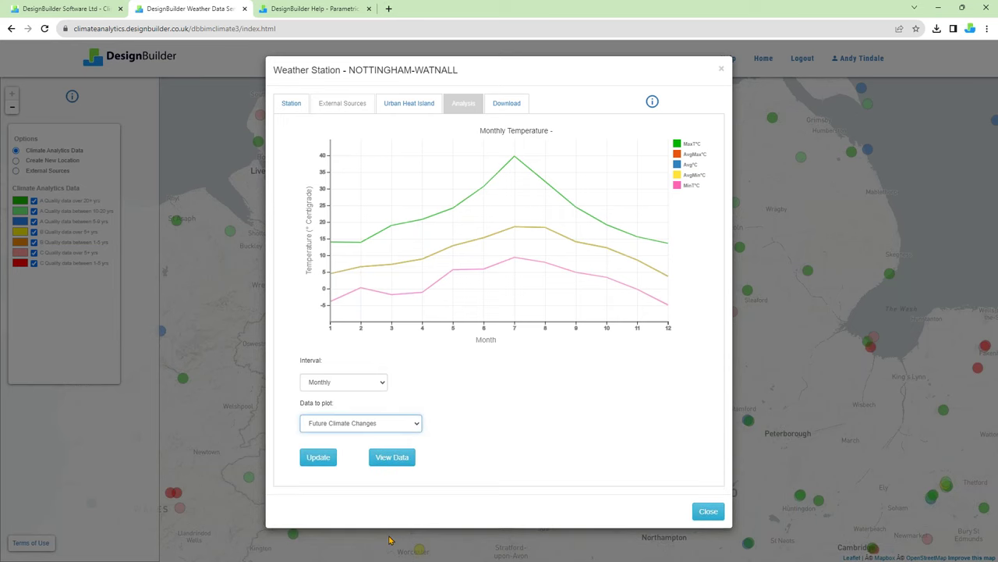
{"action": "left_click", "coordinate": [327, 466]}
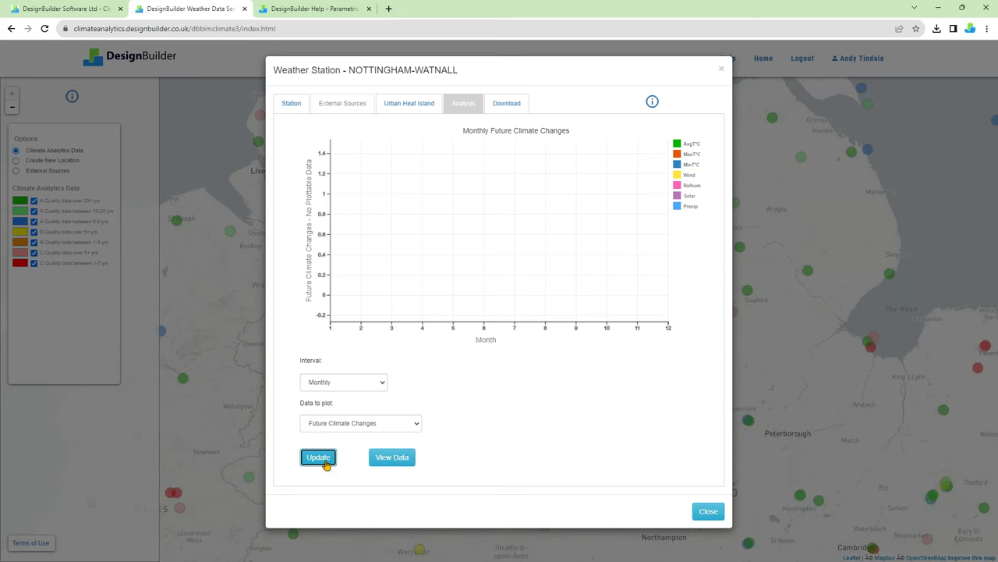
{"action": "left_click", "coordinate": [383, 463]}
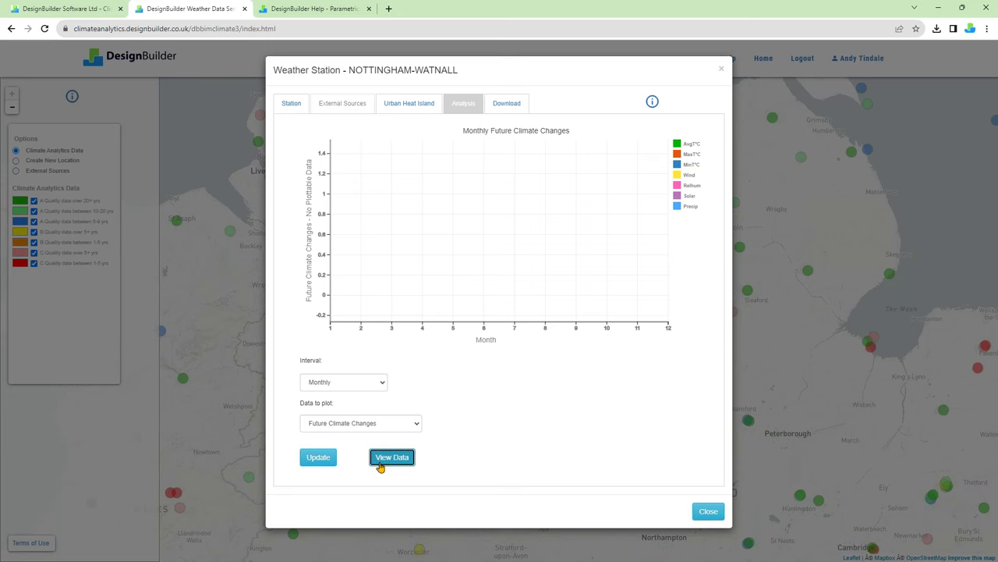
{"action": "scroll", "coordinate": [502, 423], "scroll_direction": "down", "scroll_amount": 3}
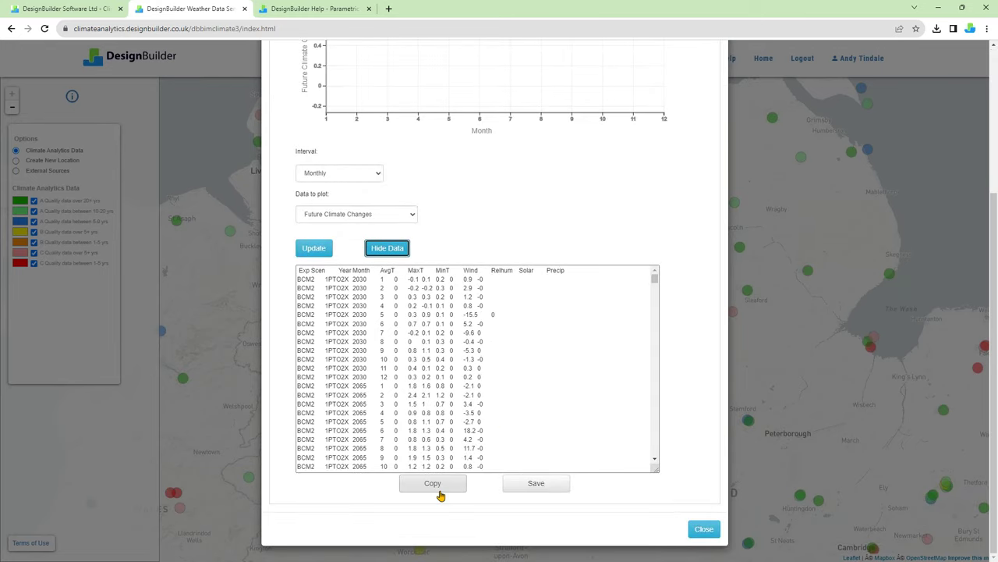
{"action": "scroll", "coordinate": [486, 439], "scroll_direction": "down", "scroll_amount": 5}
{"action": "scroll", "coordinate": [486, 440], "scroll_direction": "up", "scroll_amount": 5}
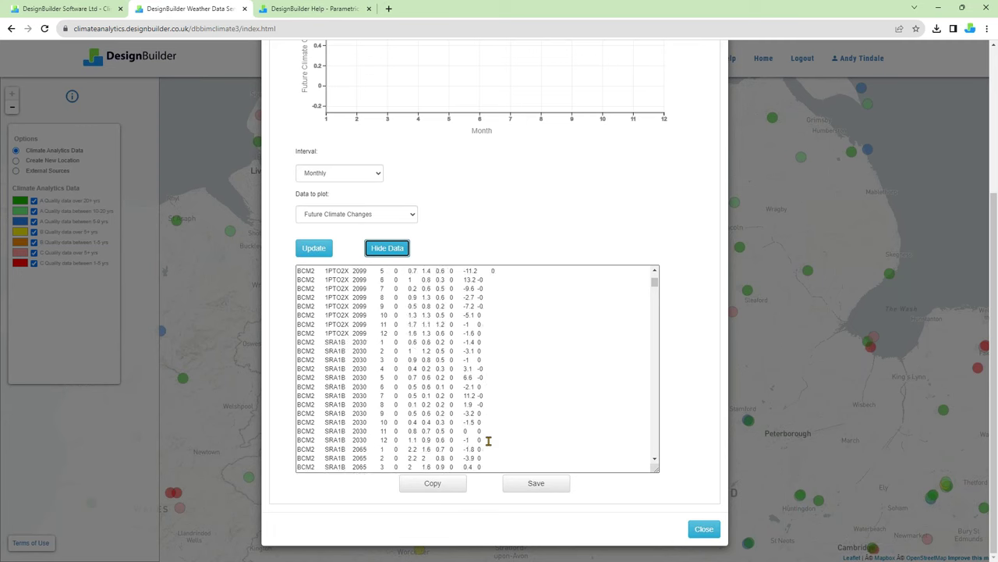
Copy the complete future climate changes table and paste it into the blank Excel workbook at cell A1.
{"action": "left_click", "coordinate": [434, 484]}
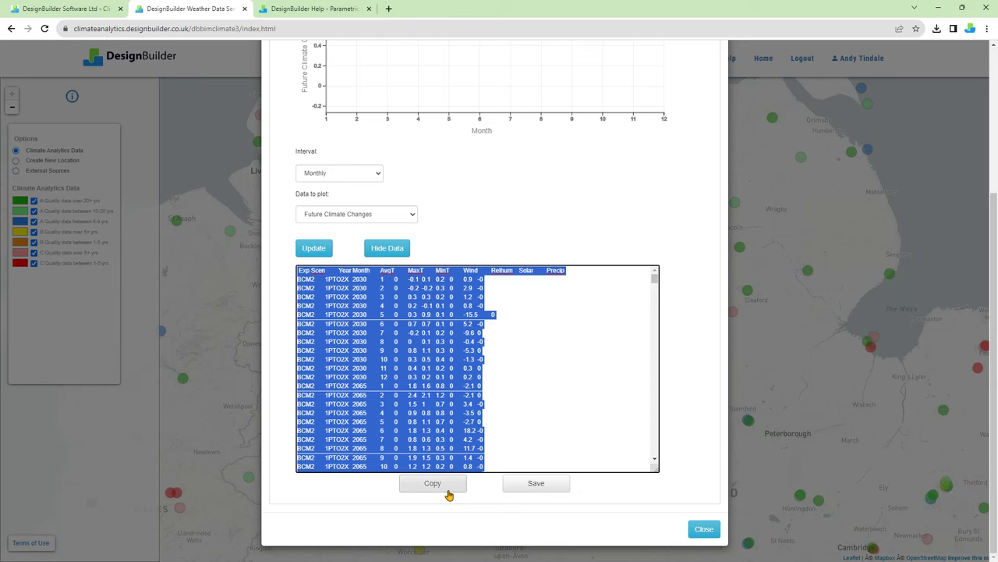
{"action": "key", "text": "alt+Tab"}
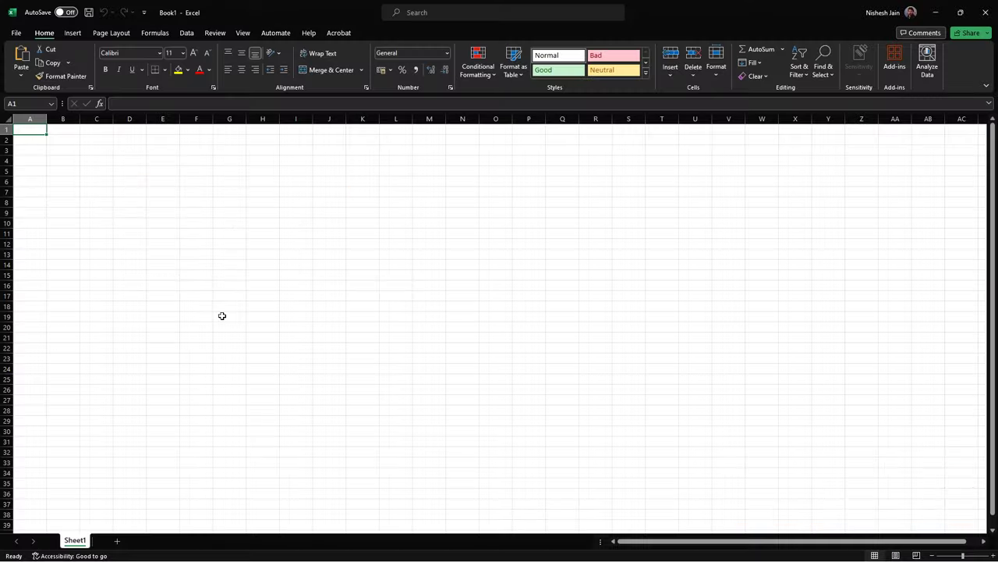
{"action": "key", "text": "ctrl+v"}
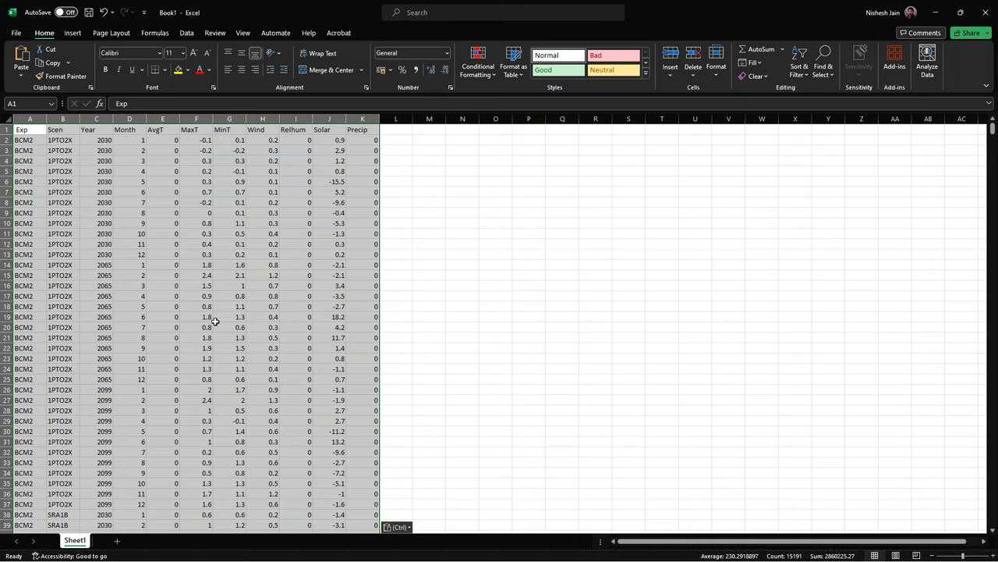
Examine the pasted table's header row: Exp, Scen, Year, Month, and the weather variables from AvgT to Precip.
{"action": "left_click", "coordinate": [396, 212]}
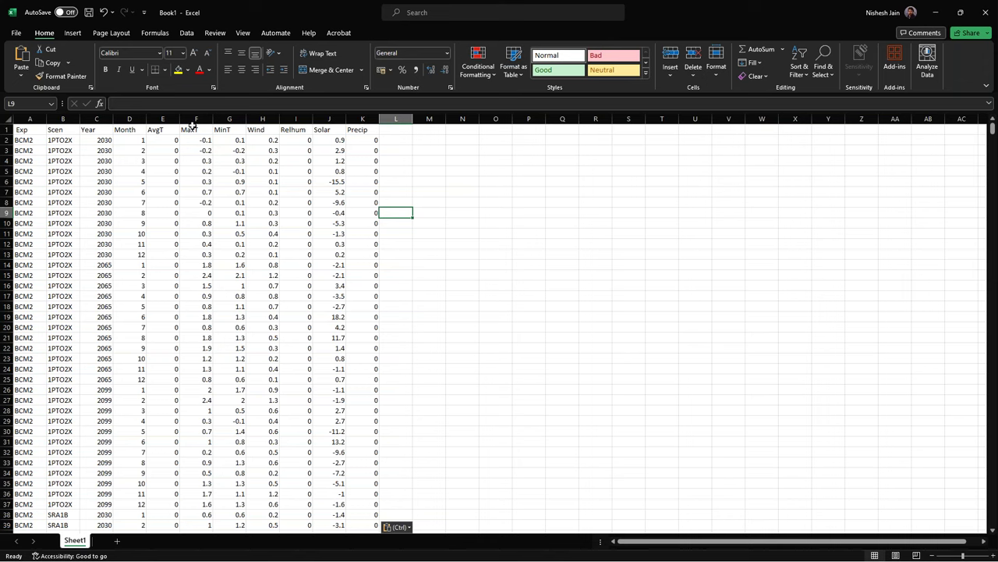
{"action": "left_click", "coordinate": [31, 135]}
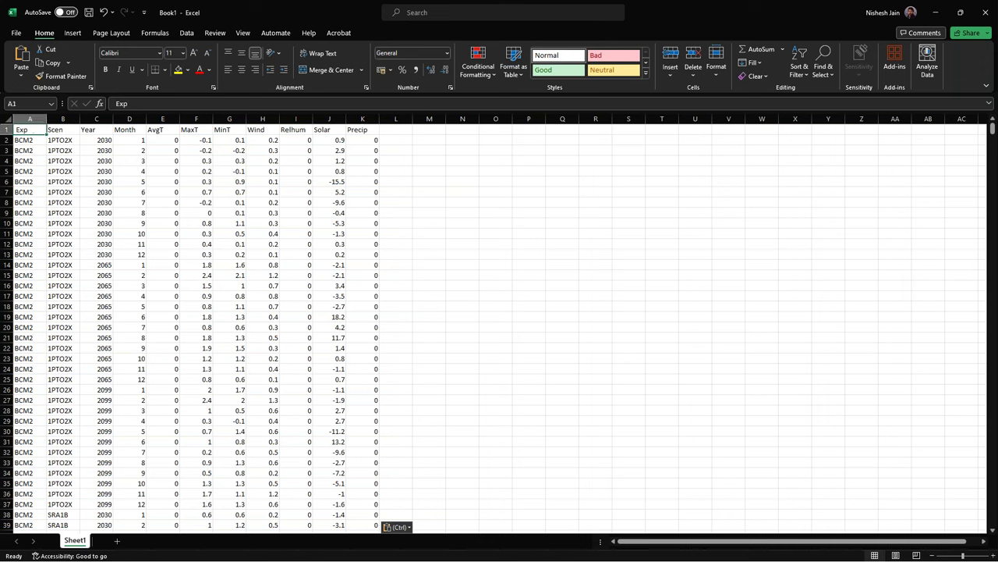
{"action": "left_click", "coordinate": [69, 132]}
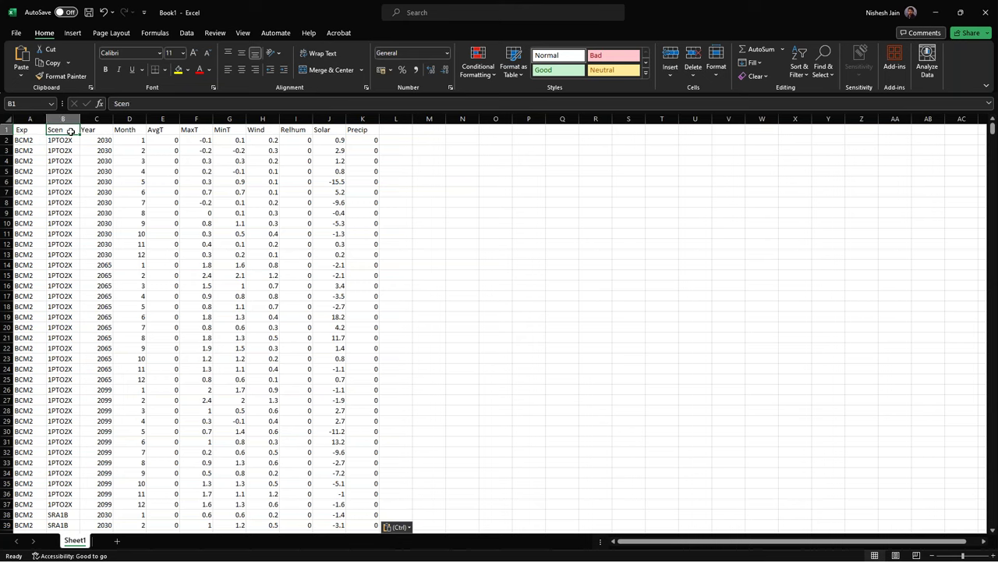
{"action": "left_click", "coordinate": [100, 131]}
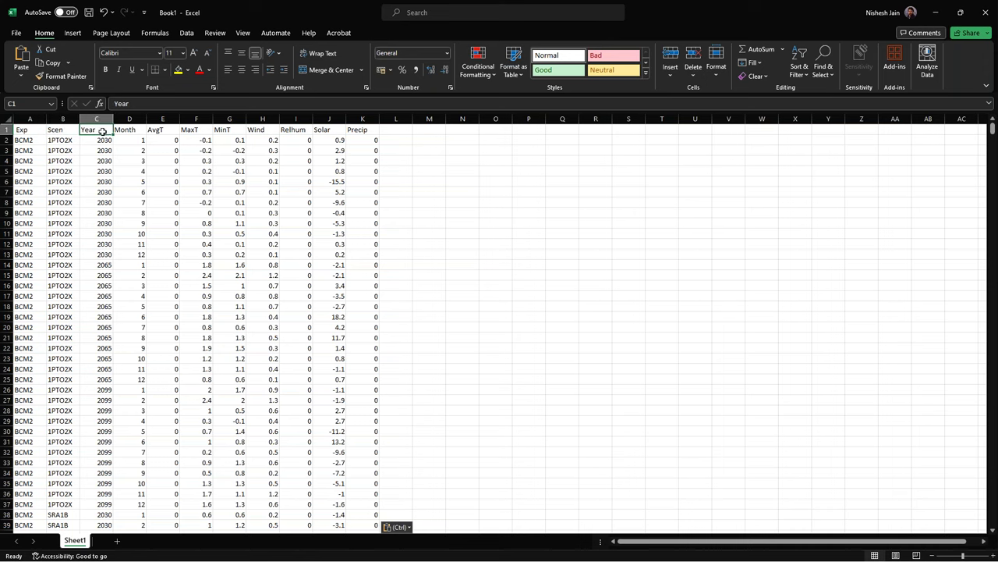
{"action": "left_click", "coordinate": [127, 130]}
{"action": "left_click_drag", "start_coordinate": [155, 130], "coordinate": [368, 131]}
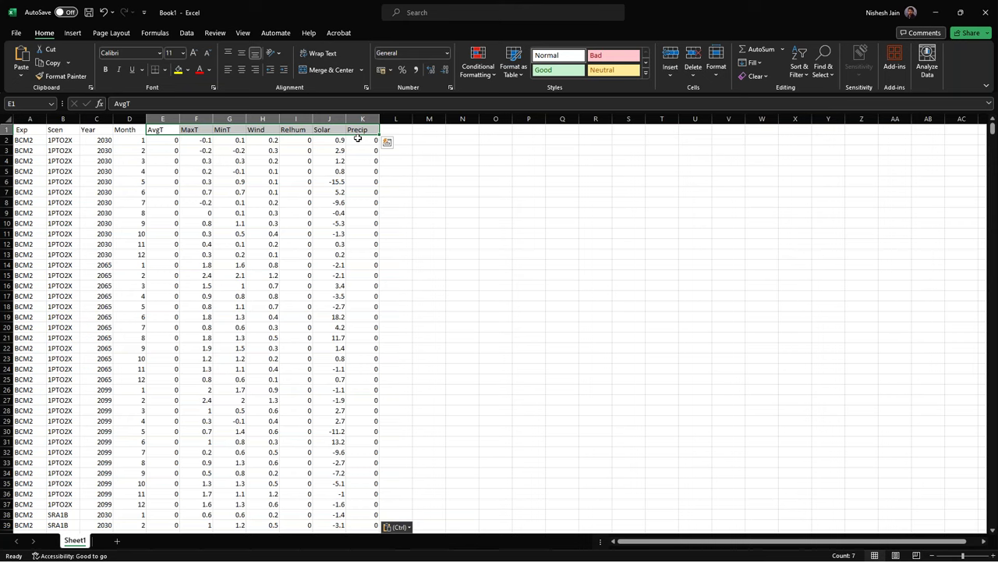
Switch back to DesignBuilder Climate Analytics, hide the future climate changes table and plot daily precipitation for 1980 to 2022.
{"action": "key", "text": "alt+Tab"}
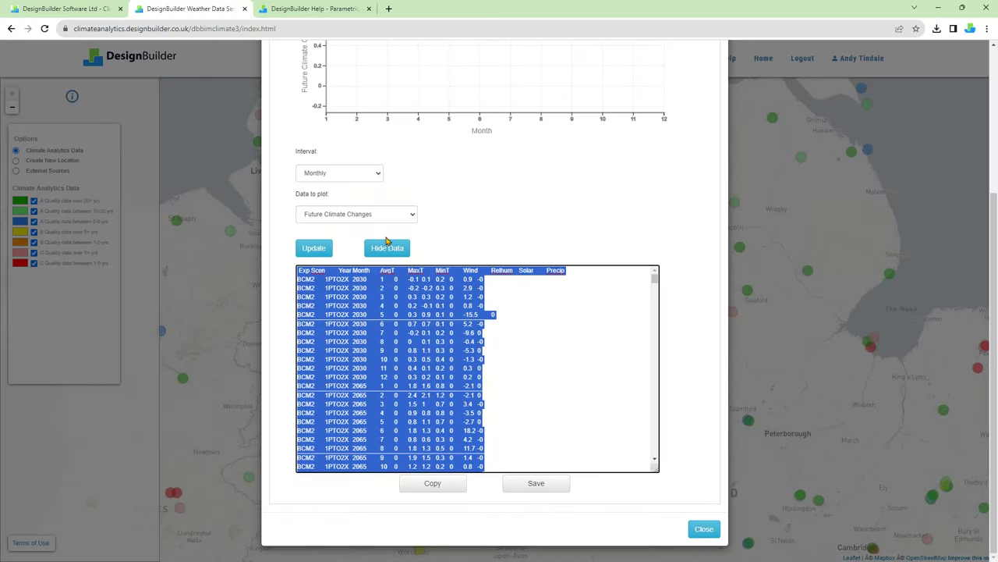
{"action": "left_click", "coordinate": [376, 249]}
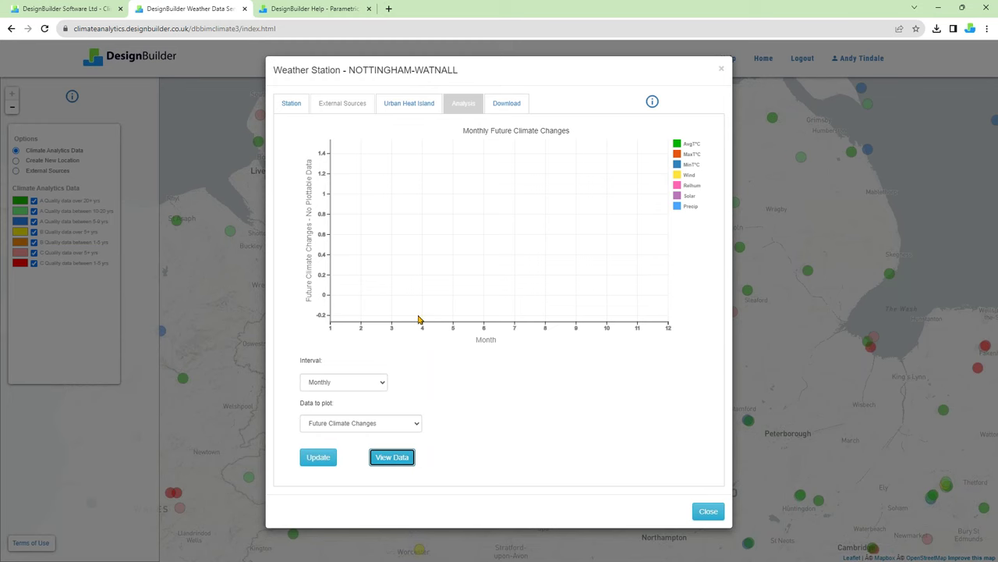
{"action": "left_click", "coordinate": [372, 383]}
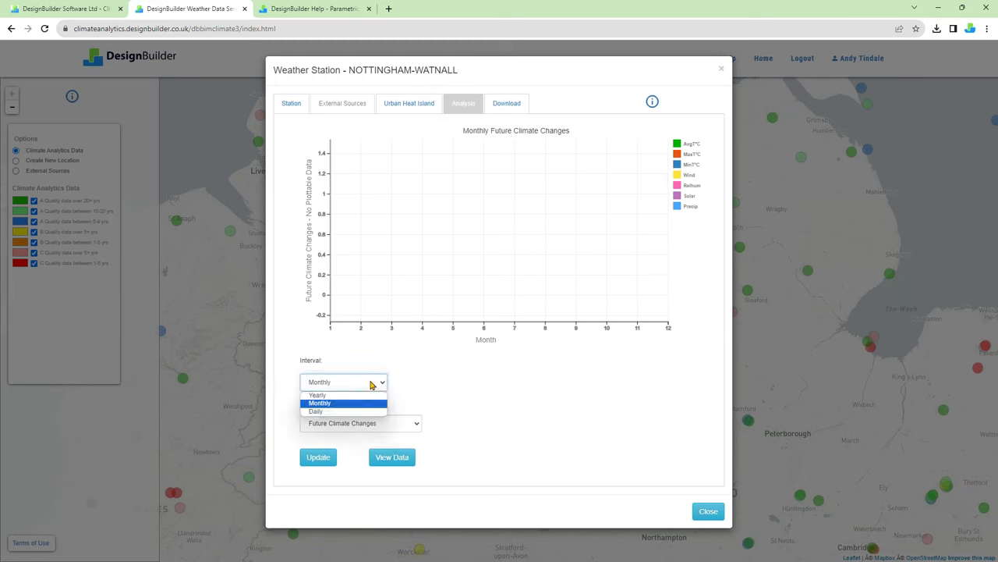
{"action": "left_click", "coordinate": [367, 414]}
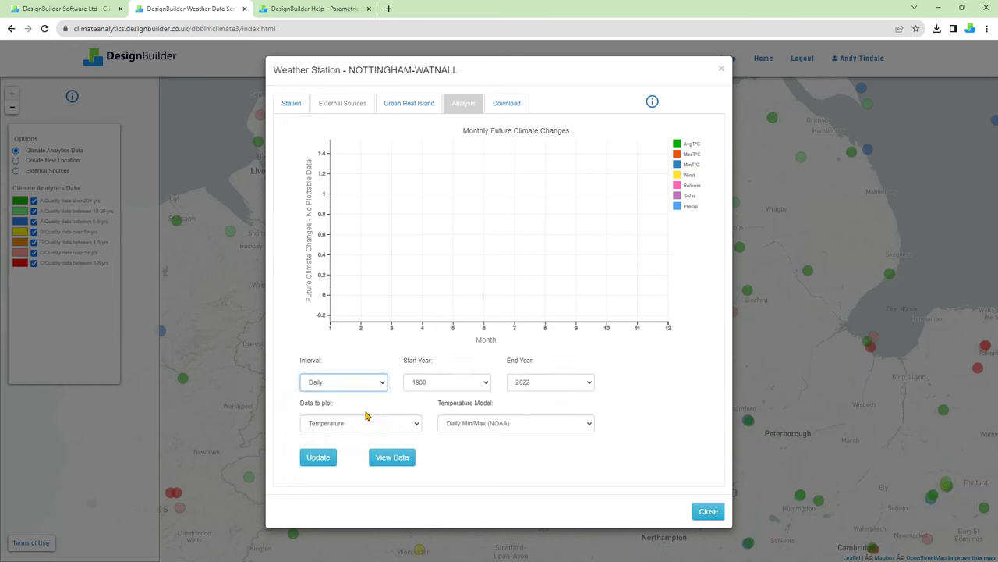
{"action": "left_click", "coordinate": [374, 424]}
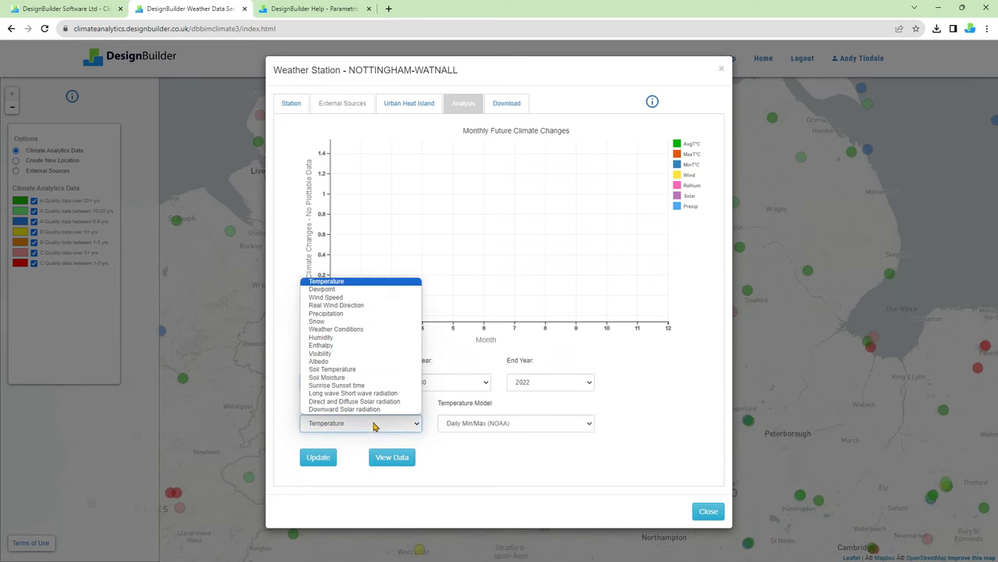
{"action": "left_click", "coordinate": [358, 314]}
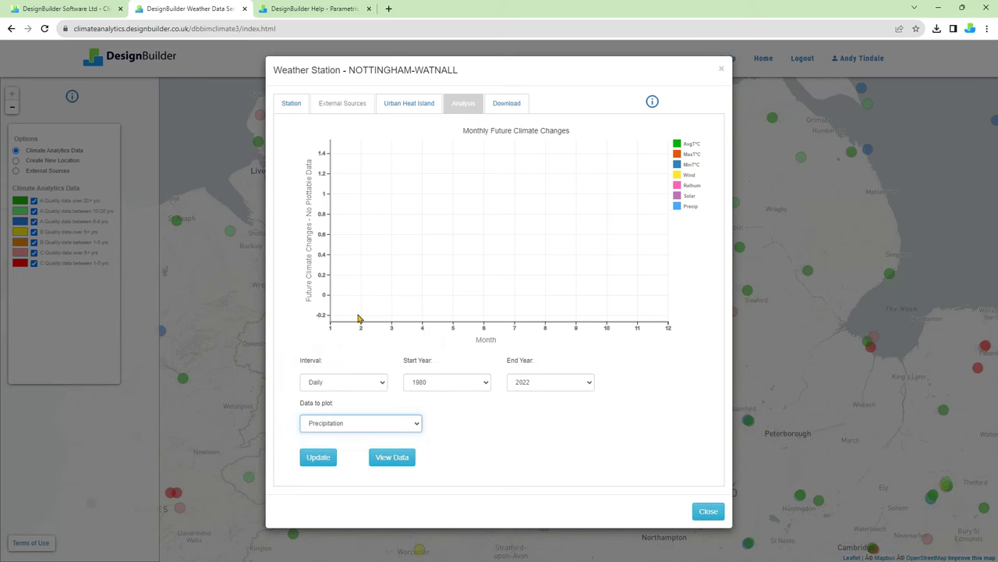
{"action": "left_click", "coordinate": [324, 458]}
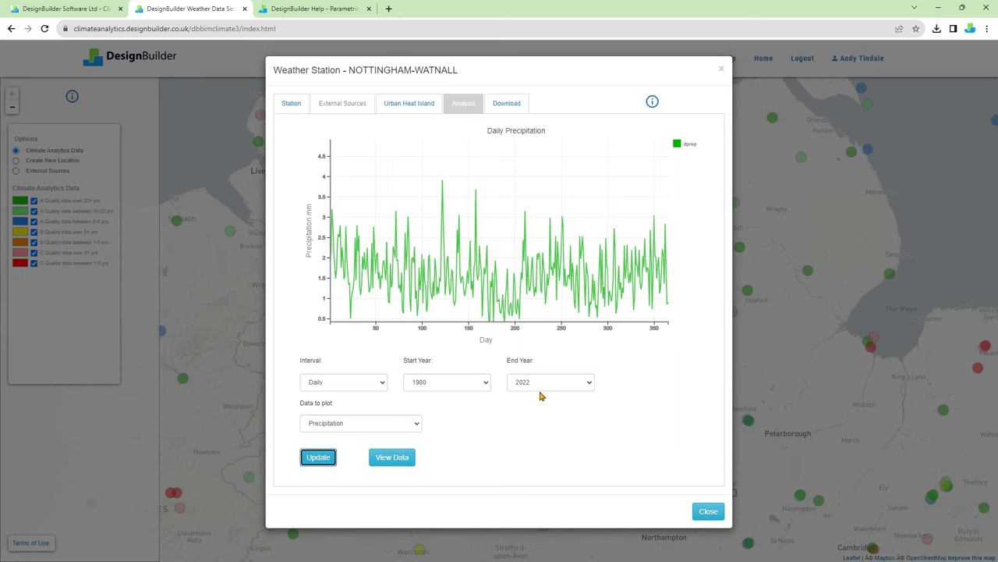
Examine the underlying daily precipitation data table, hide it and close the Nottingham-Watnall weather station window.
{"action": "left_click", "coordinate": [401, 457]}
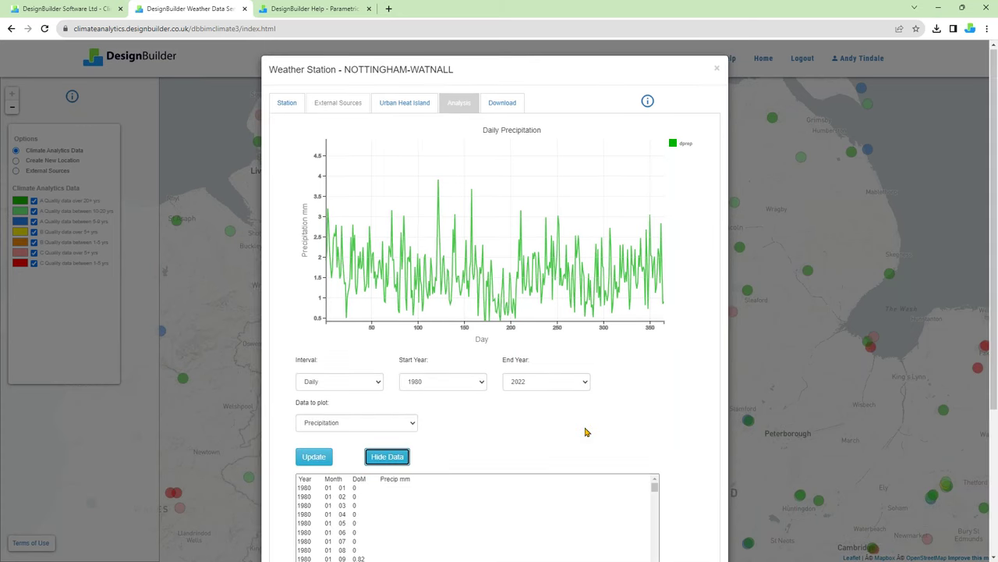
{"action": "scroll", "coordinate": [586, 430], "scroll_direction": "down", "scroll_amount": 3}
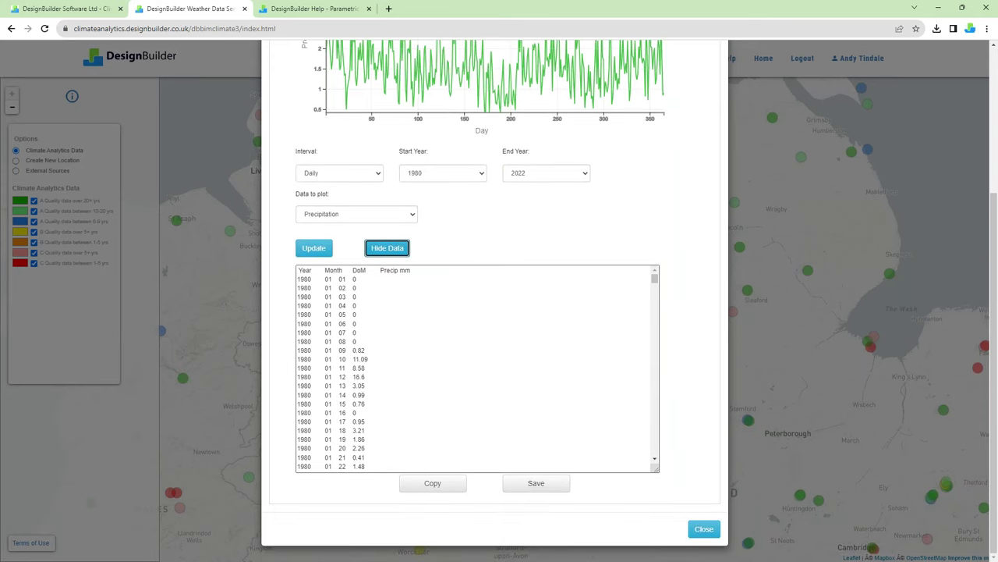
{"action": "scroll", "coordinate": [388, 459], "scroll_direction": "up", "scroll_amount": 3}
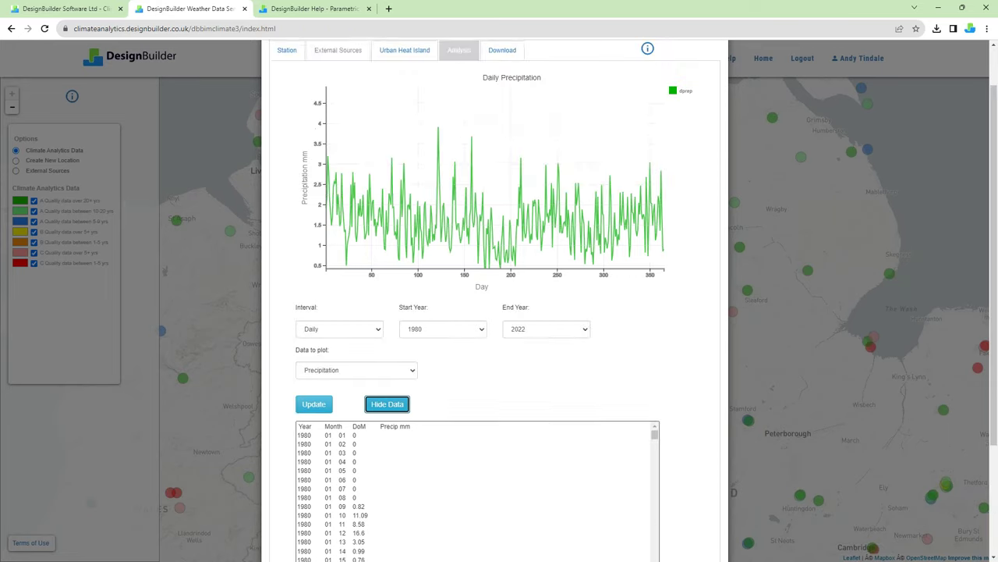
{"action": "left_click", "coordinate": [388, 458]}
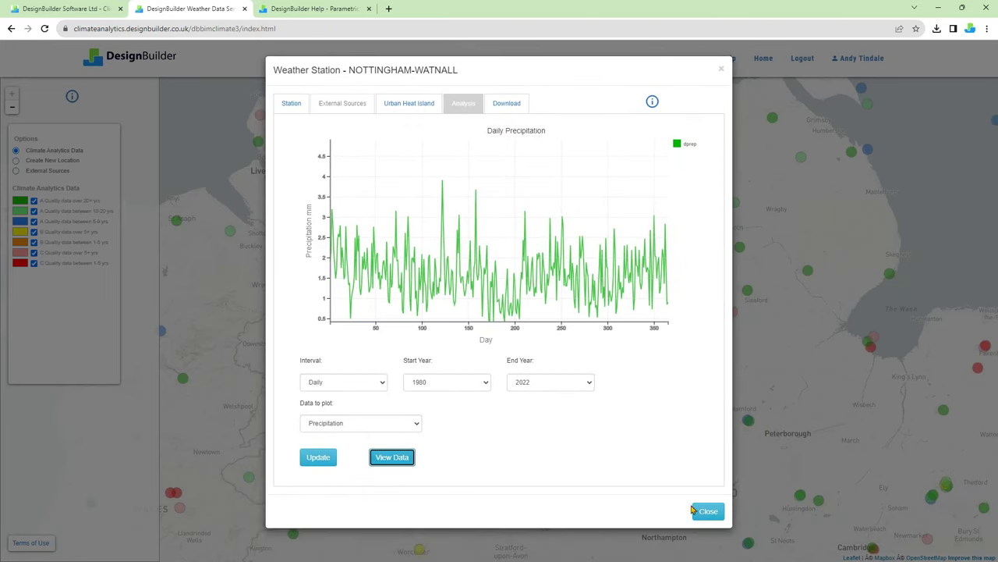
{"action": "left_click", "coordinate": [707, 513]}
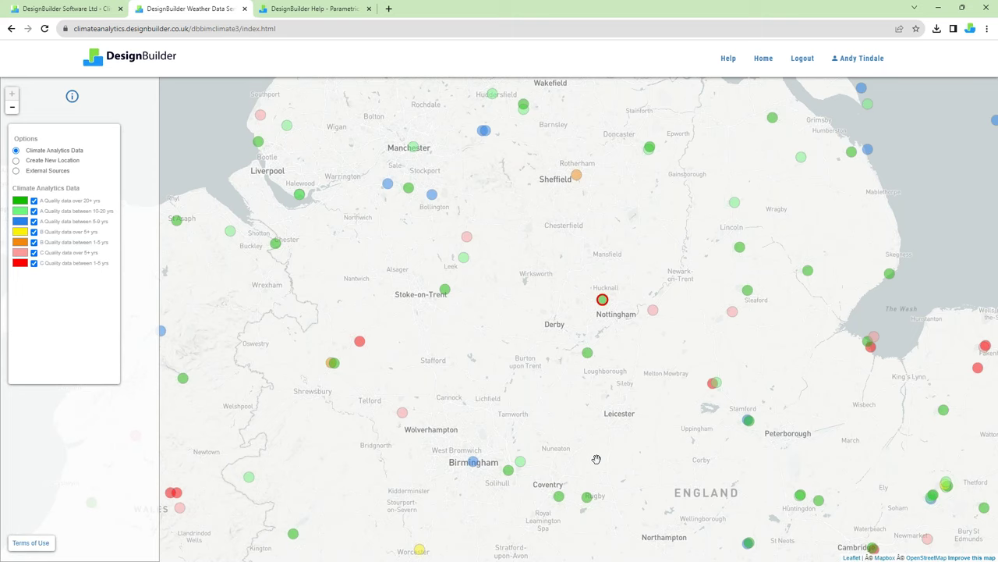
{"action": "scroll", "coordinate": [574, 440], "scroll_direction": "down", "scroll_amount": 1}
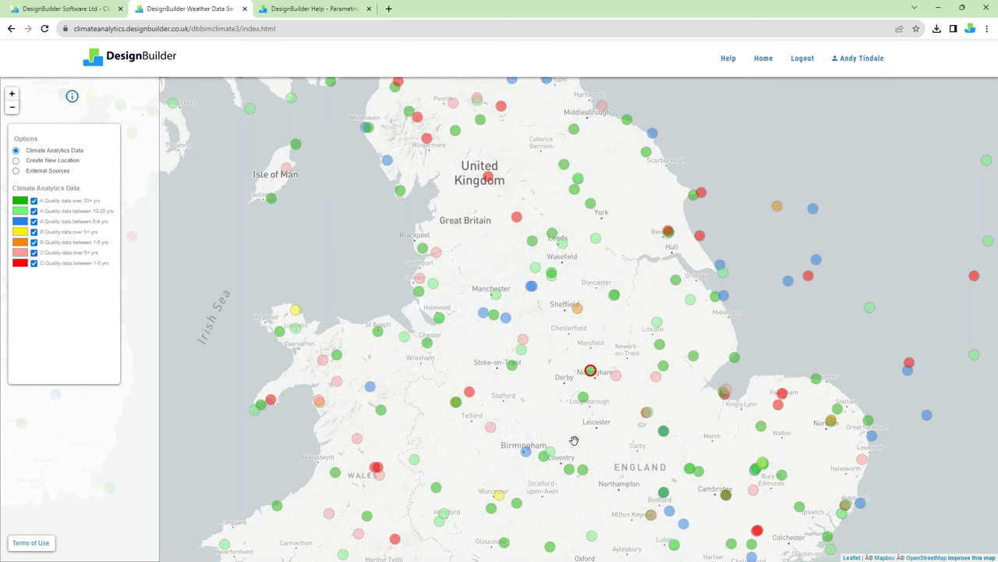
{"action": "scroll", "coordinate": [574, 441], "scroll_direction": "down", "scroll_amount": 2}
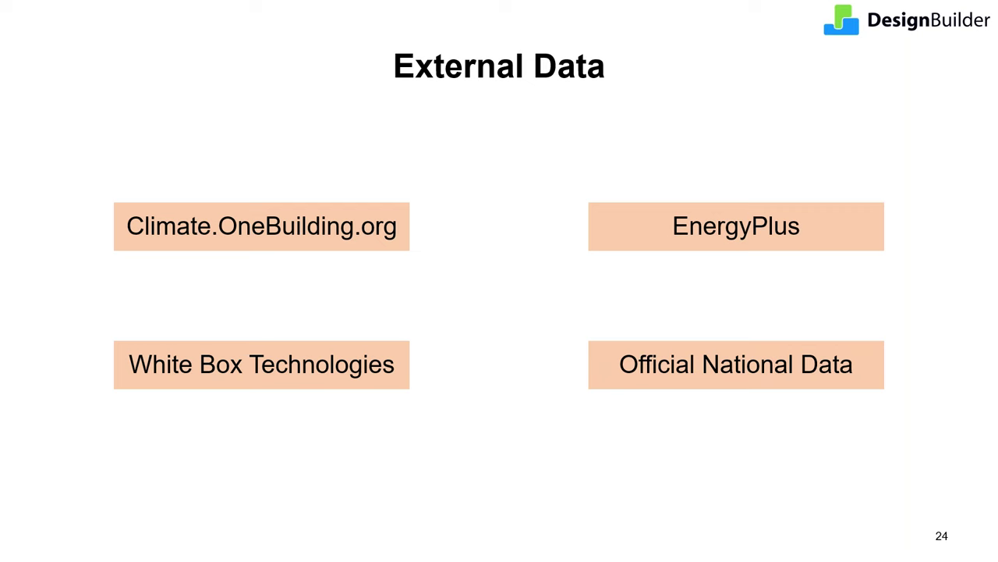
{"action": "key", "text": "Right"}
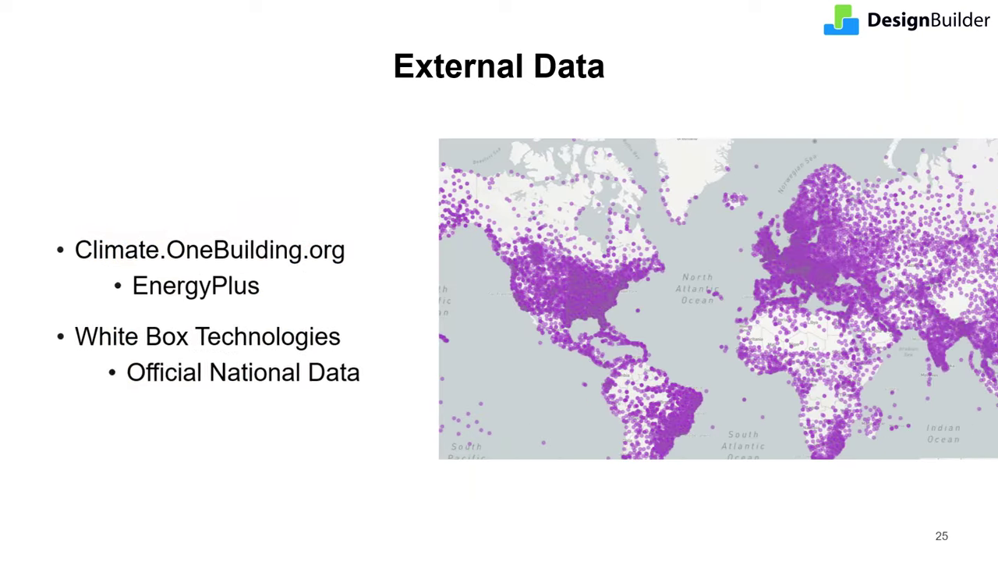